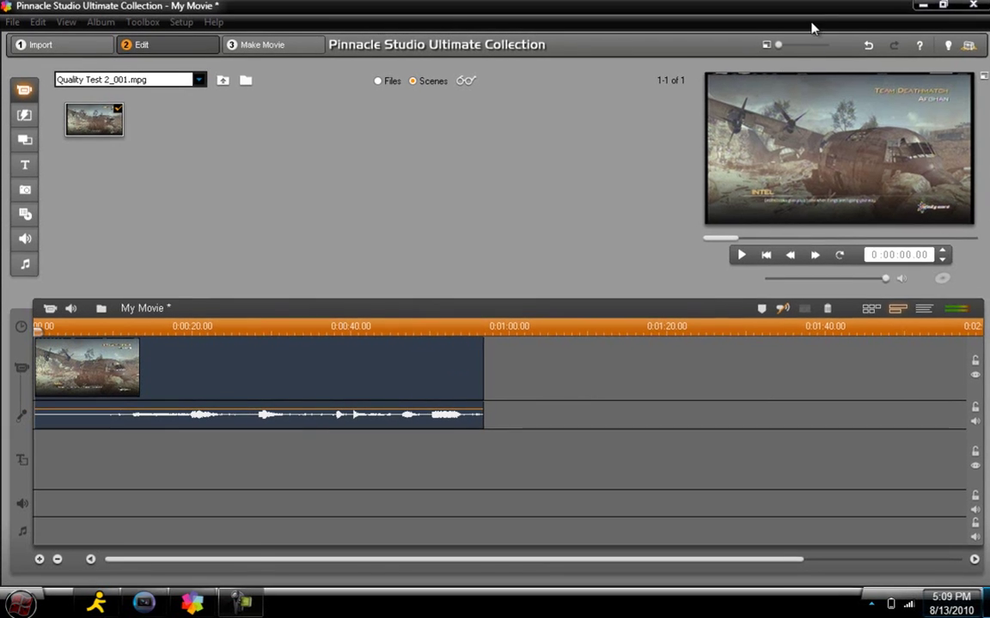
Minimize Pinnacle Studio's My Movie project so the Windows desktop shows.
left_click(918, 6)
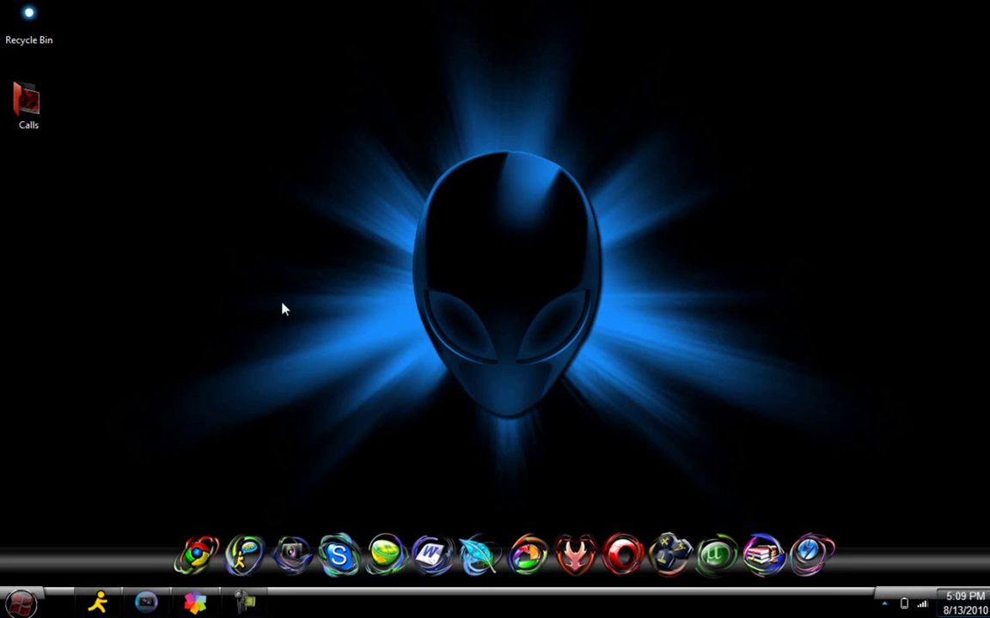
Open Vegas Project Properties and make the HDV 1080-60i settings the default for new projects.
left_click(146, 603)
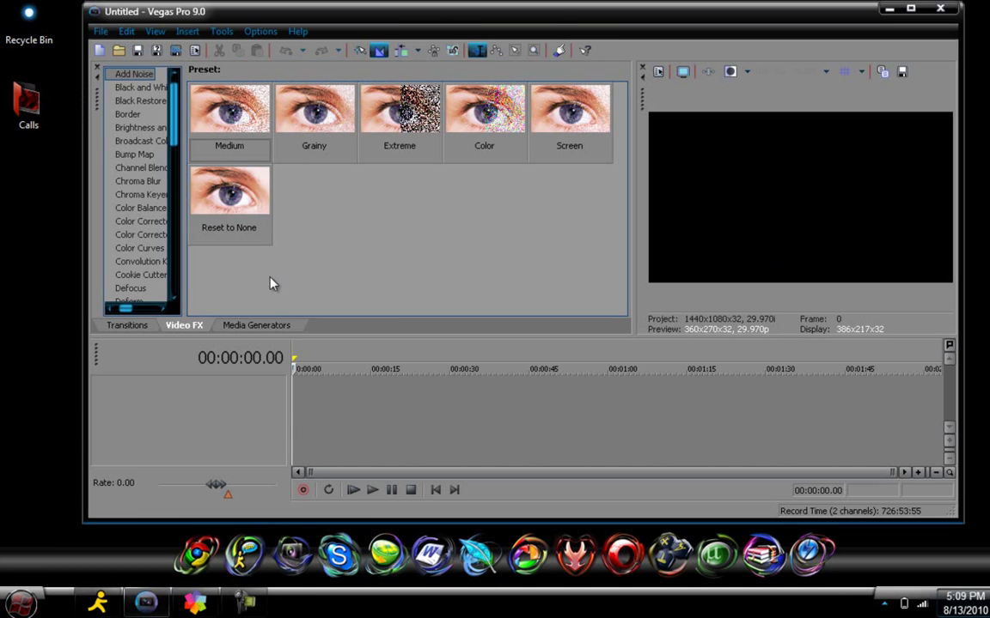
left_click(98, 32)
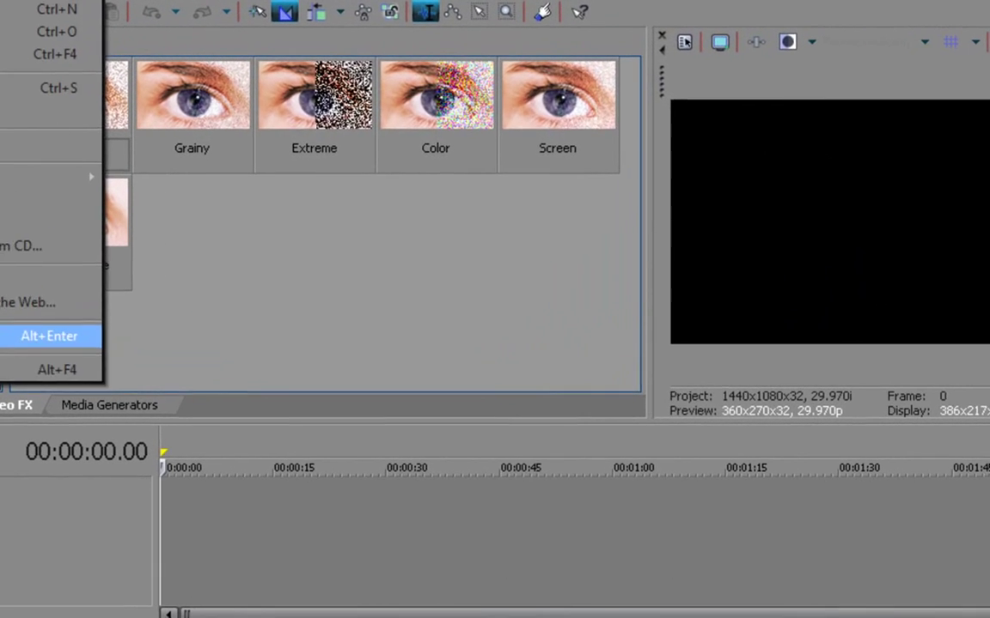
left_click(51, 336)
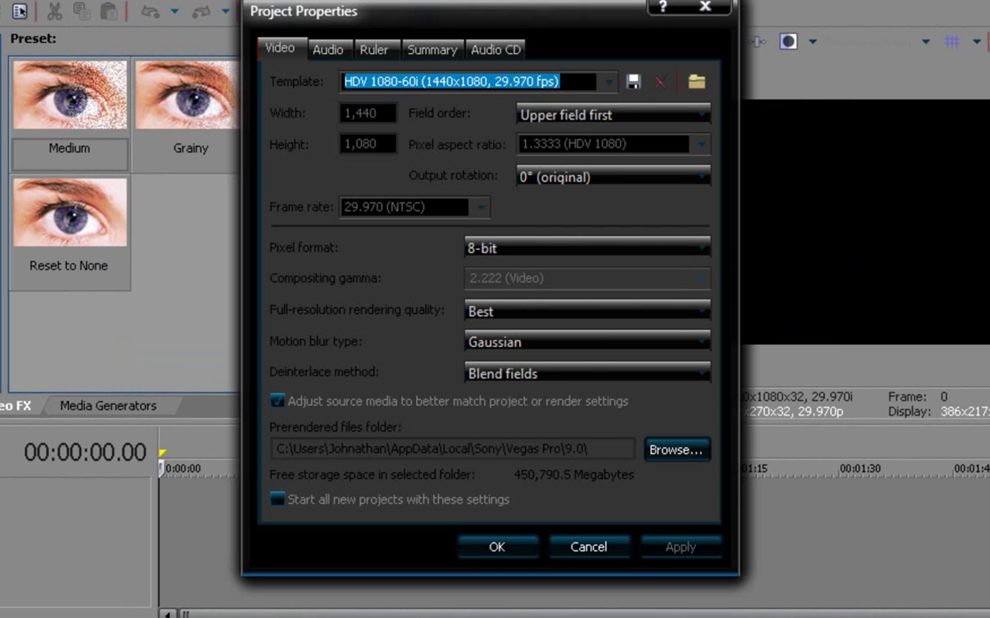
left_click(277, 500)
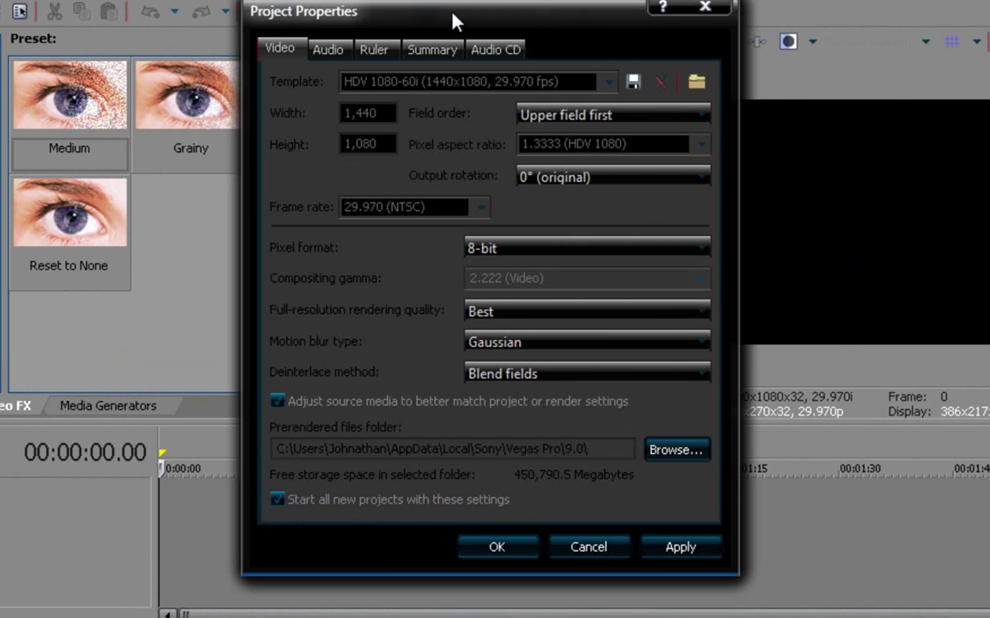
left_click_drag(453, 11, 449, 78)
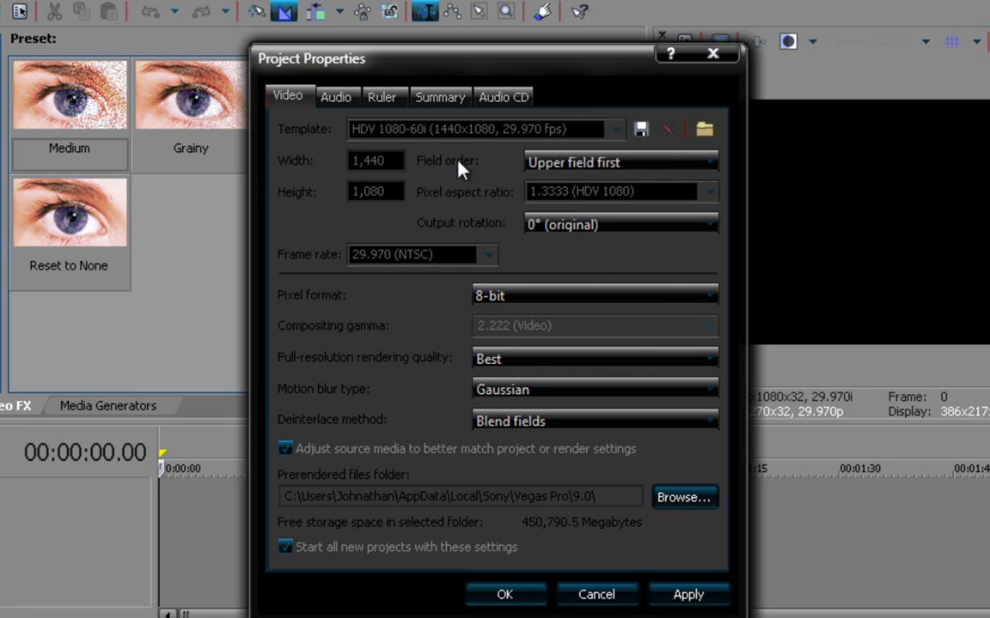
left_click(618, 129)
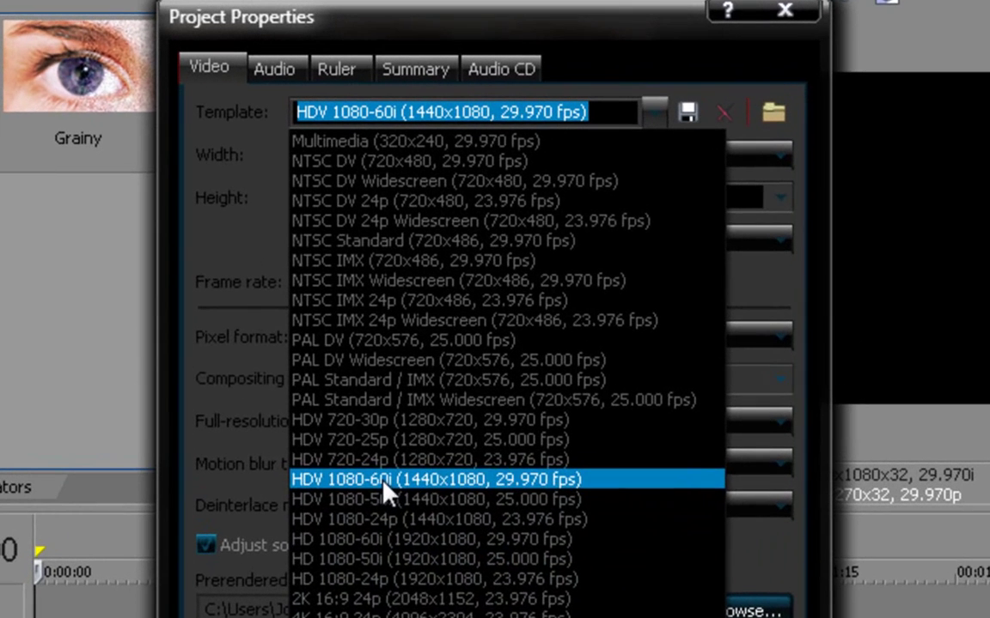
left_click(417, 402)
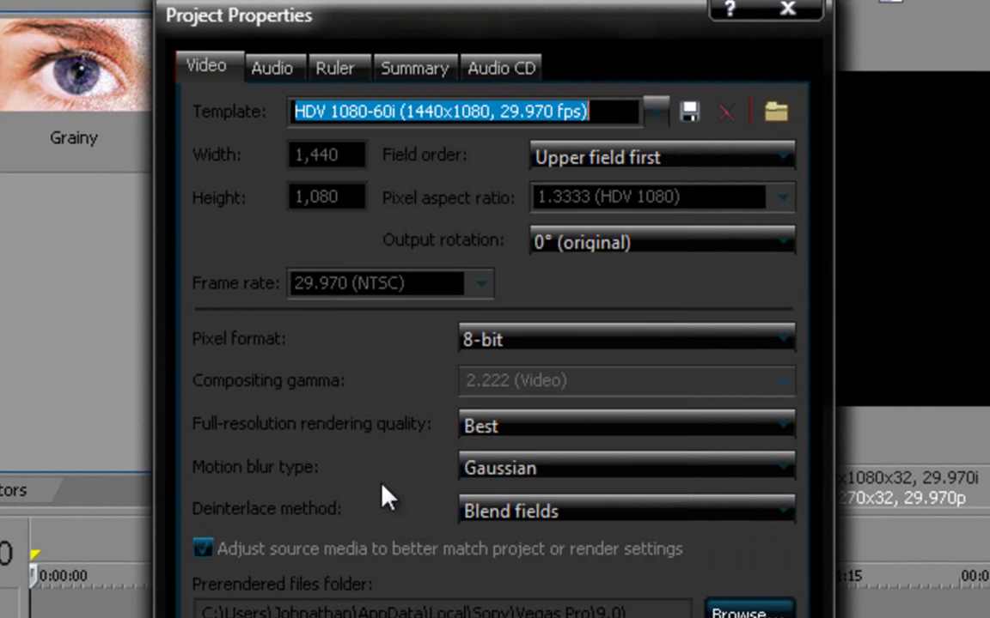
left_click(342, 157)
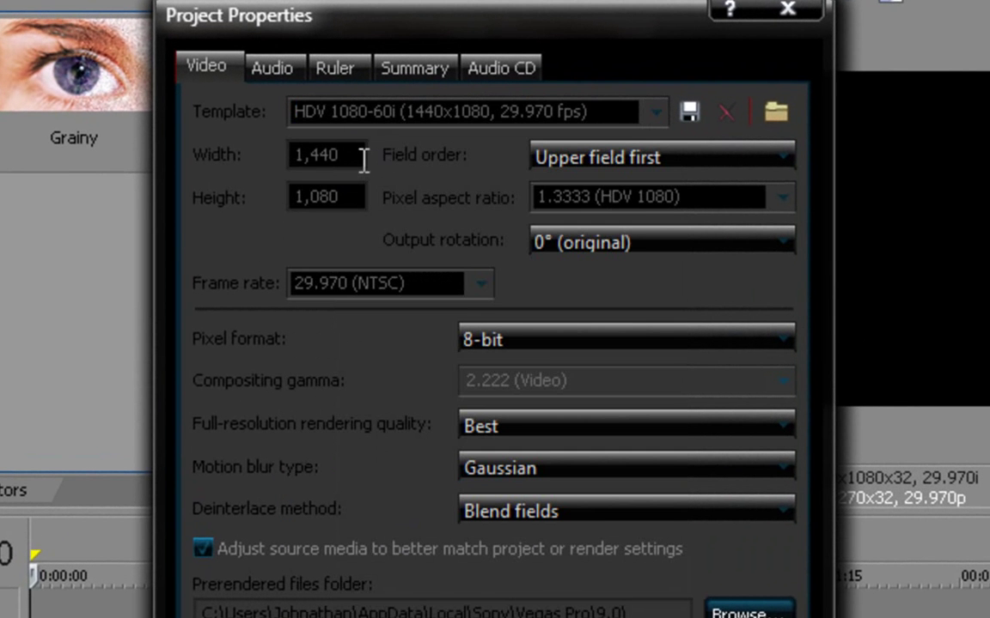
left_click_drag(351, 158, 285, 170)
left_click(311, 163)
double_click(345, 161)
left_click_drag(339, 195, 274, 209)
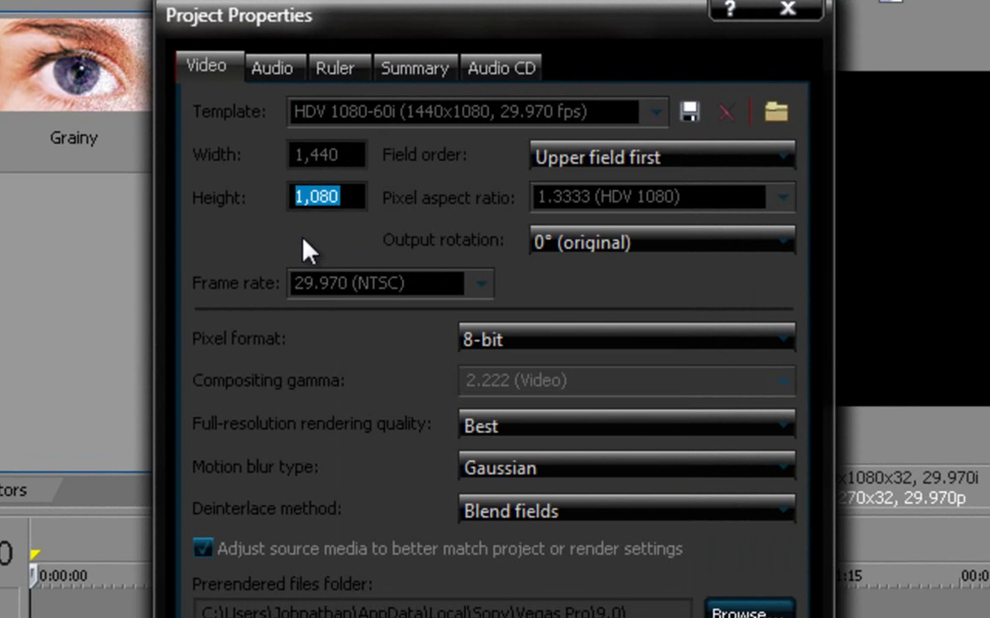
left_click(628, 157)
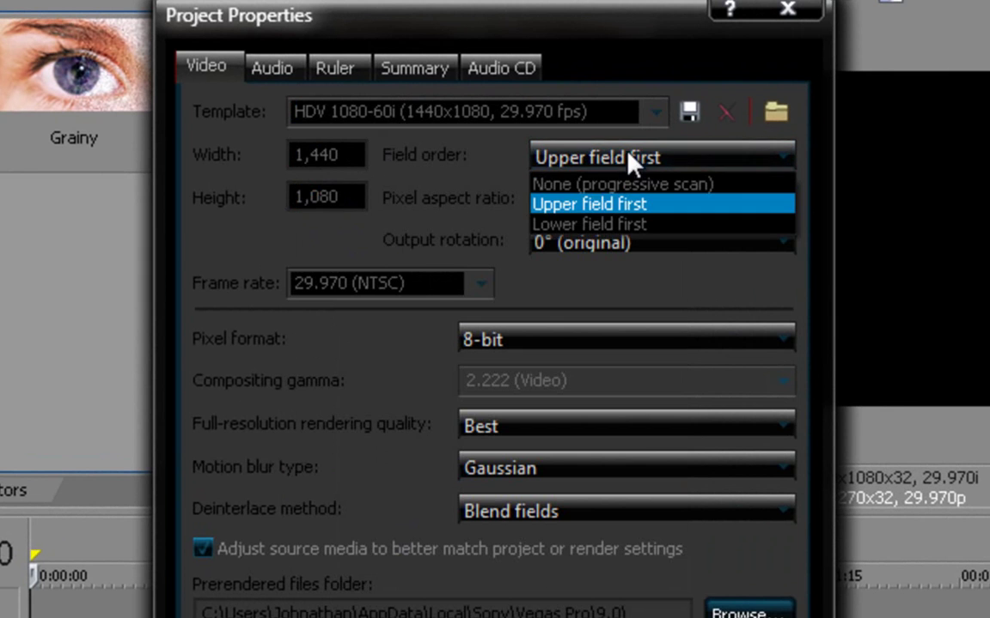
left_click(484, 194)
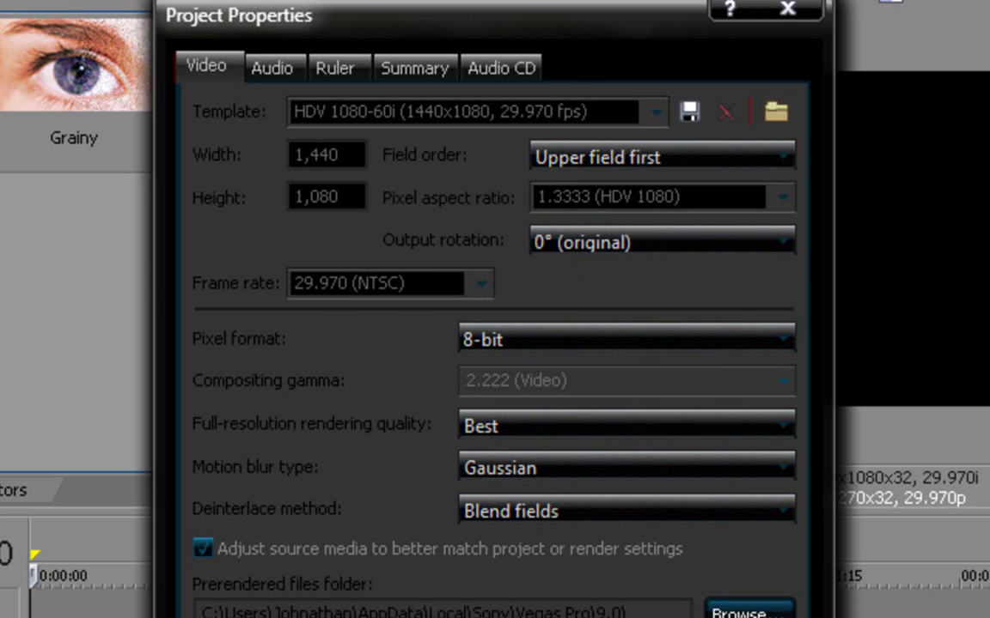
Review the Audio, Ruler, Summary and Audio CD tabs, then cancel Project Properties unchanged.
left_click(273, 71)
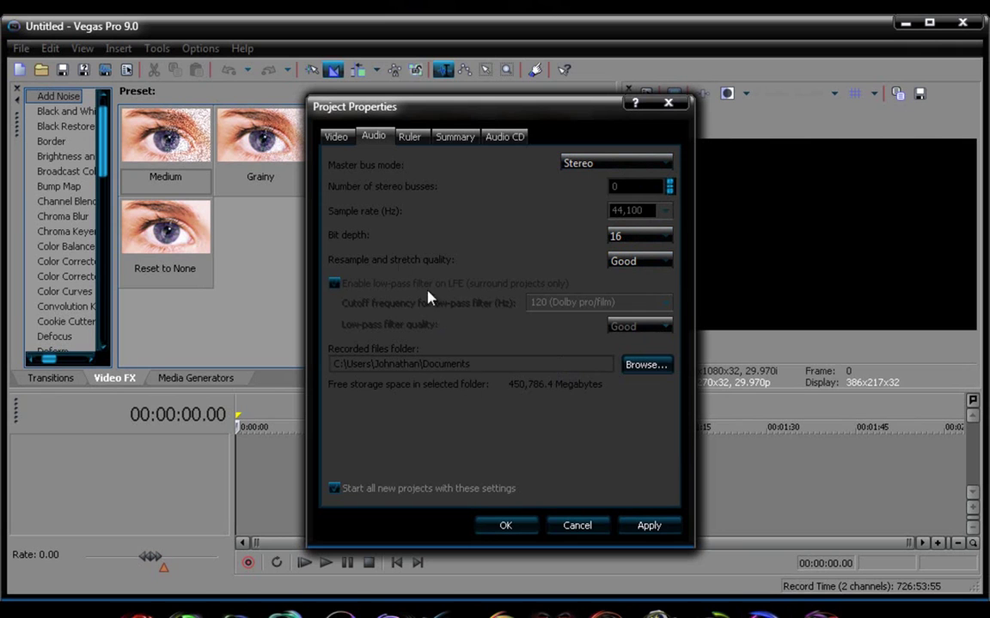
left_click(409, 137)
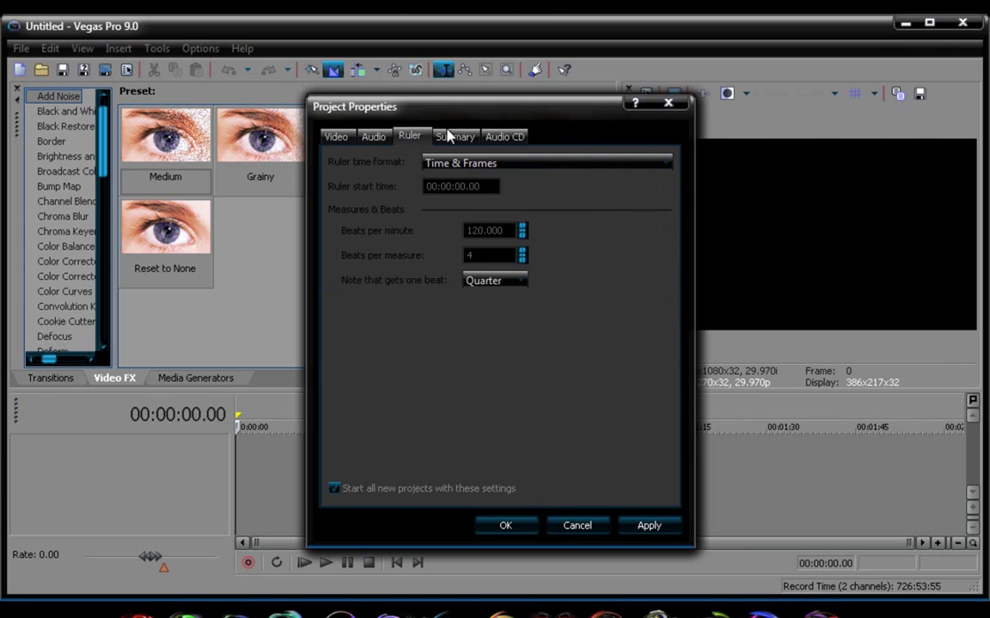
left_click(453, 137)
left_click(514, 138)
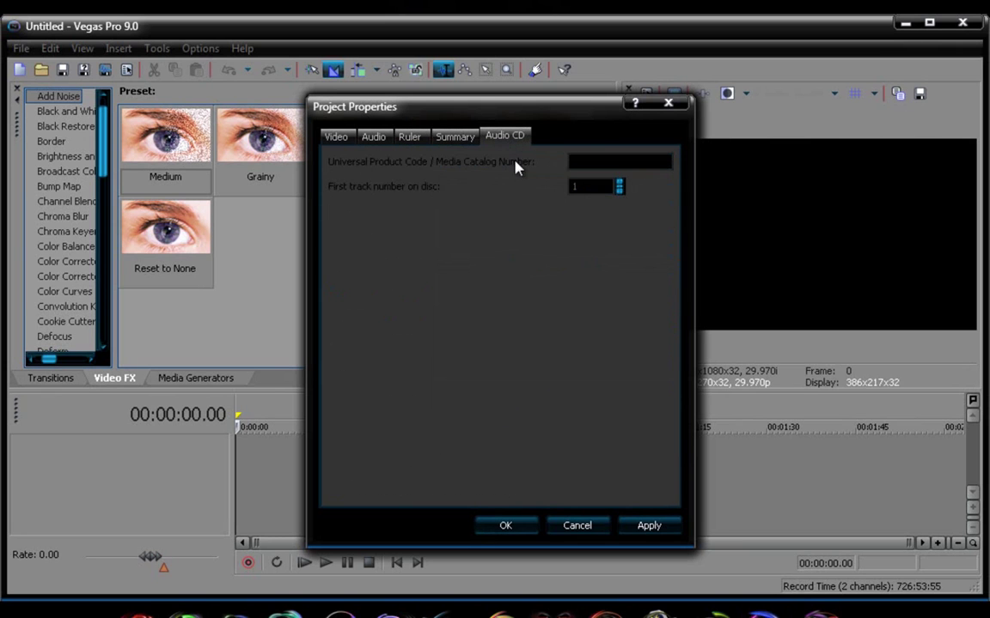
left_click(584, 527)
left_click(592, 532)
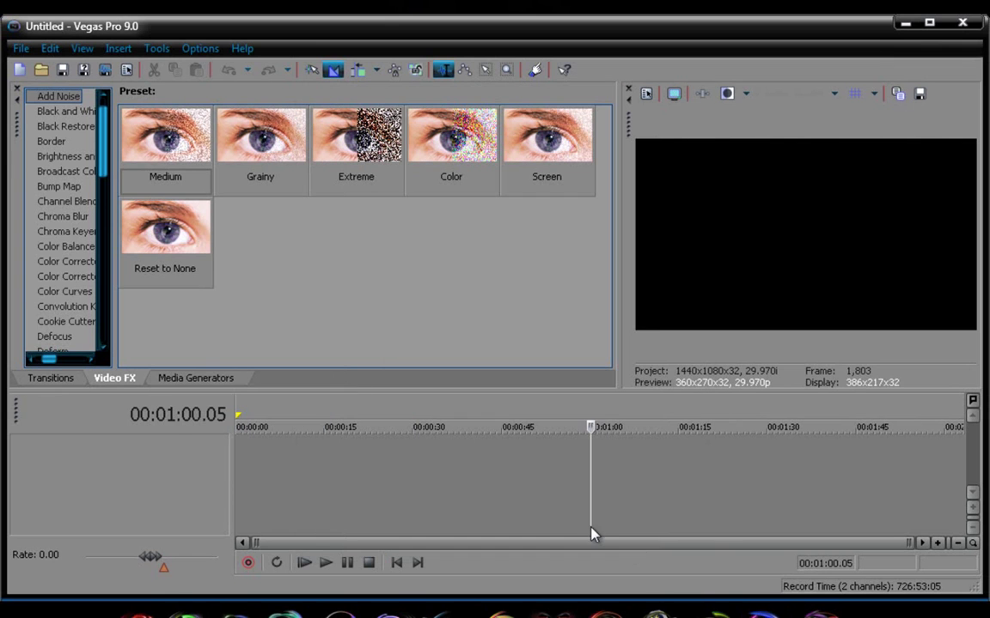
Open Quality Test 2_001 onto the timeline and slide the clip to start at 00:00:00.
left_click(506, 490)
left_click(20, 48)
left_click(38, 83)
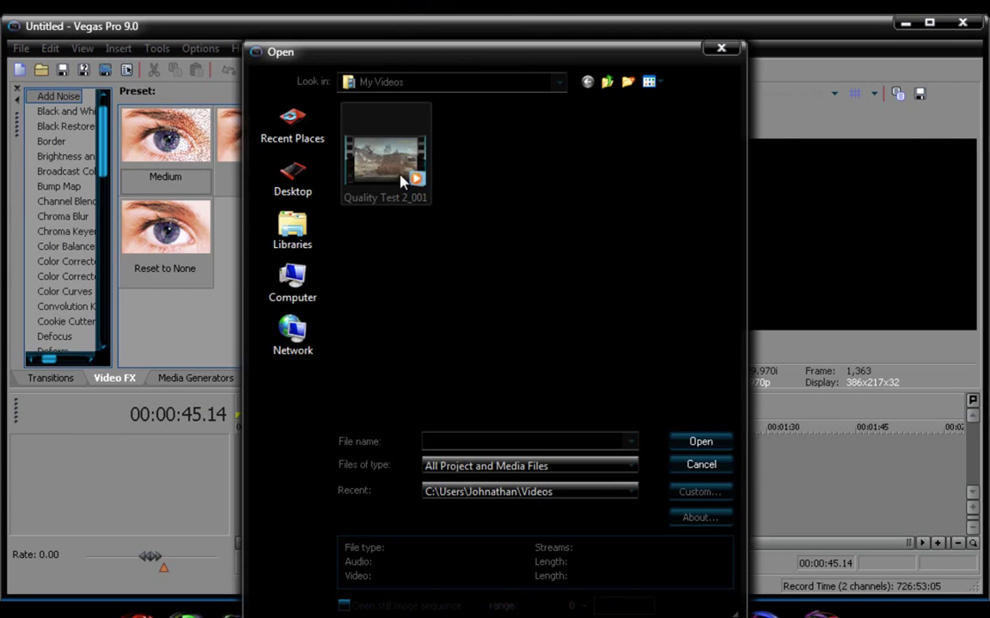
left_click(402, 180)
double_click(361, 181)
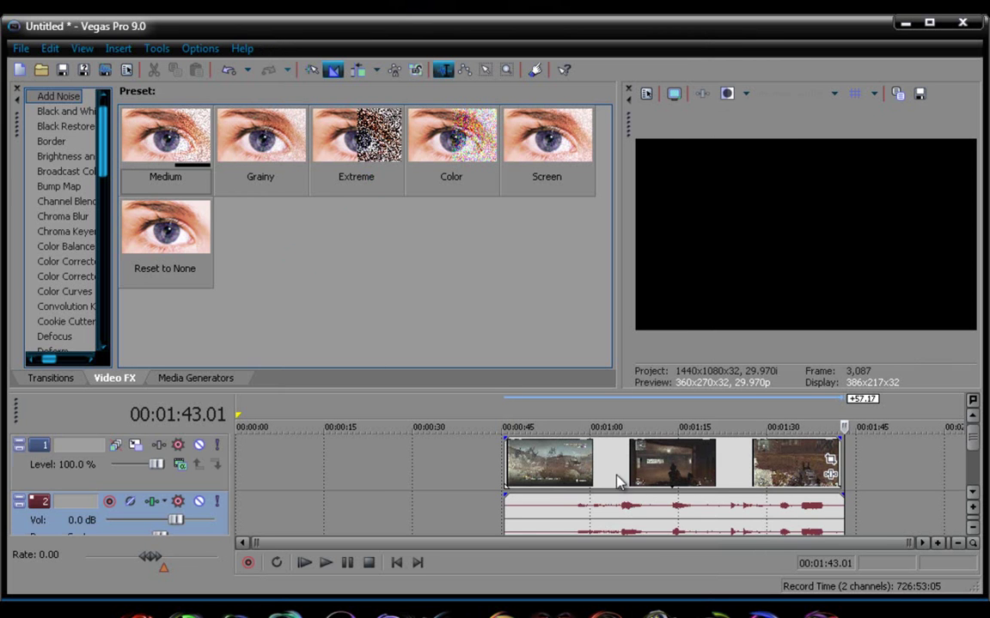
left_click_drag(588, 494, 321, 491)
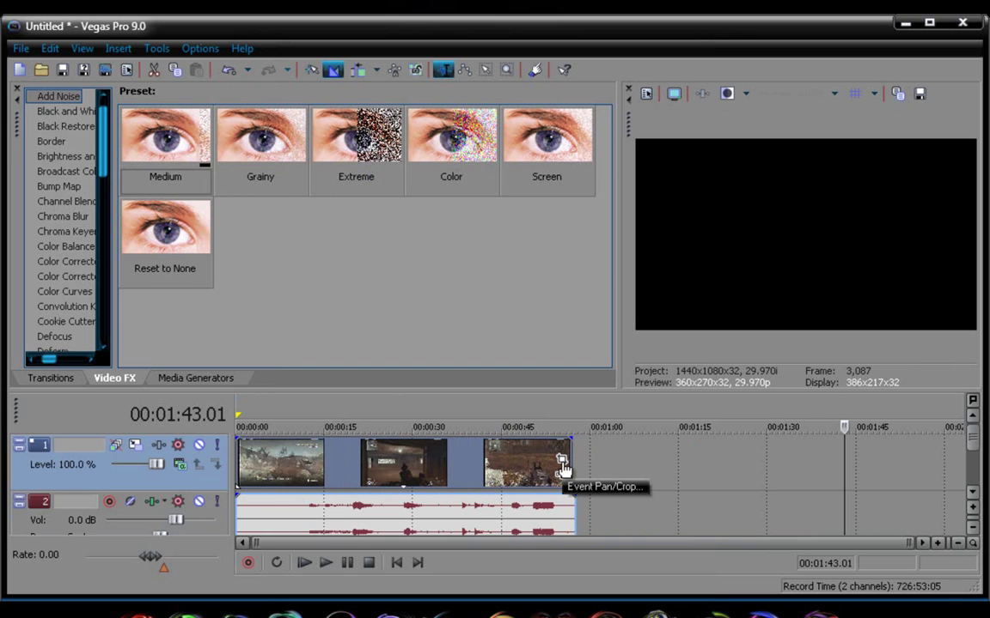
Reframe the clip's crop in Event Pan/Crop and apply the Youtube preset (698.5 x 465.7).
left_click(562, 463)
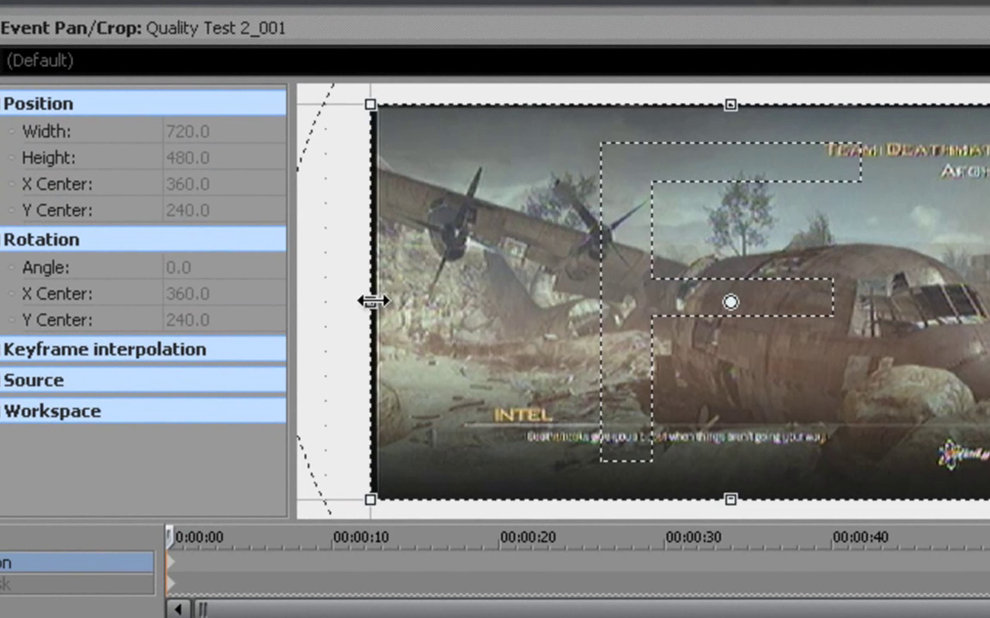
mouse_move(385, 284)
left_mouse_down()
mouse_move(395, 284)
mouse_move(383, 298)
left_mouse_up()
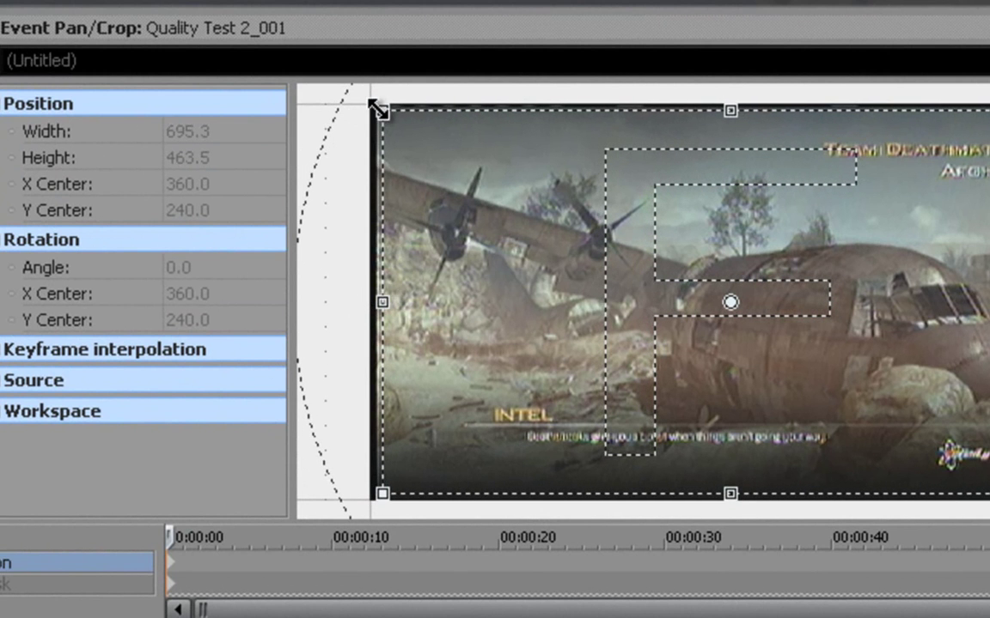
left_click_drag(377, 105, 357, 112)
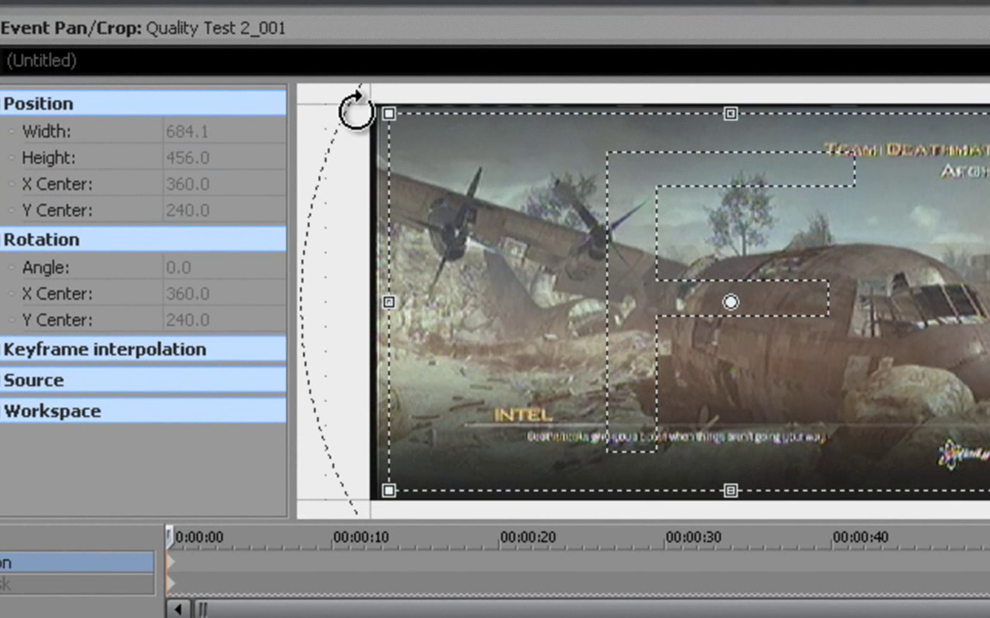
left_click(676, 60)
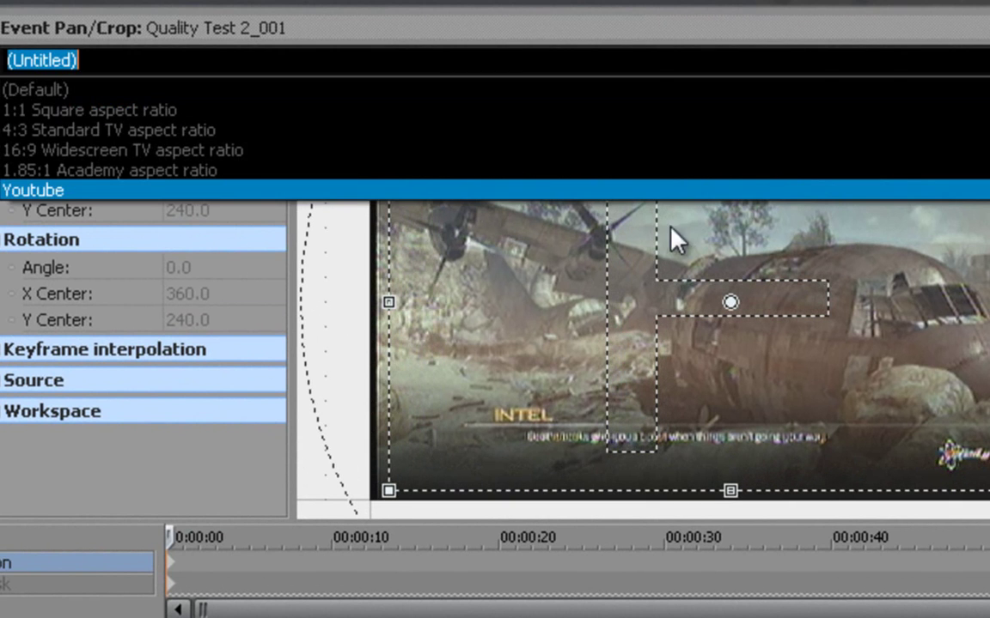
left_click(126, 192)
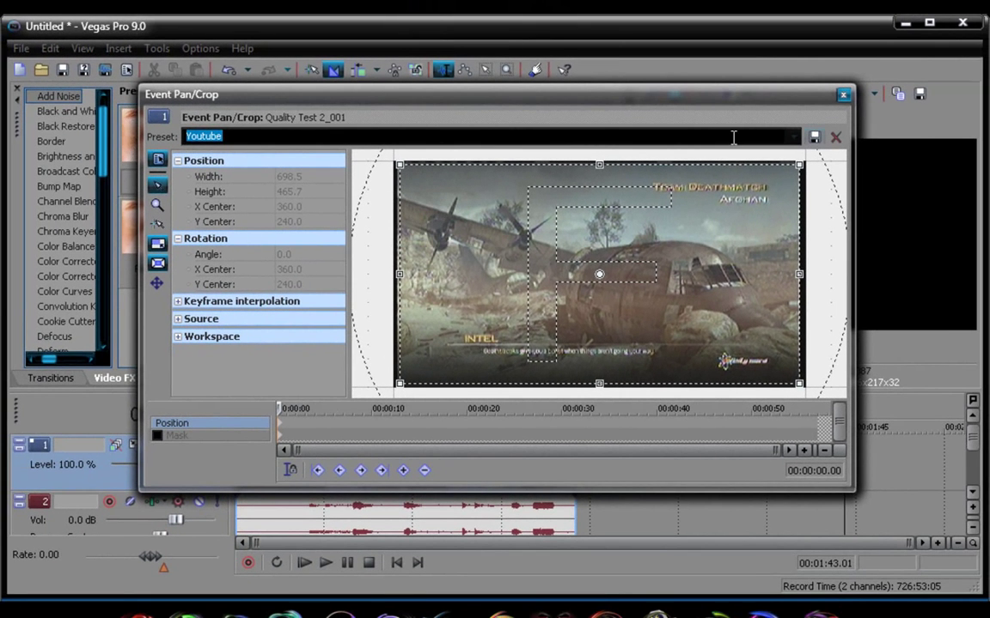
left_click(729, 137)
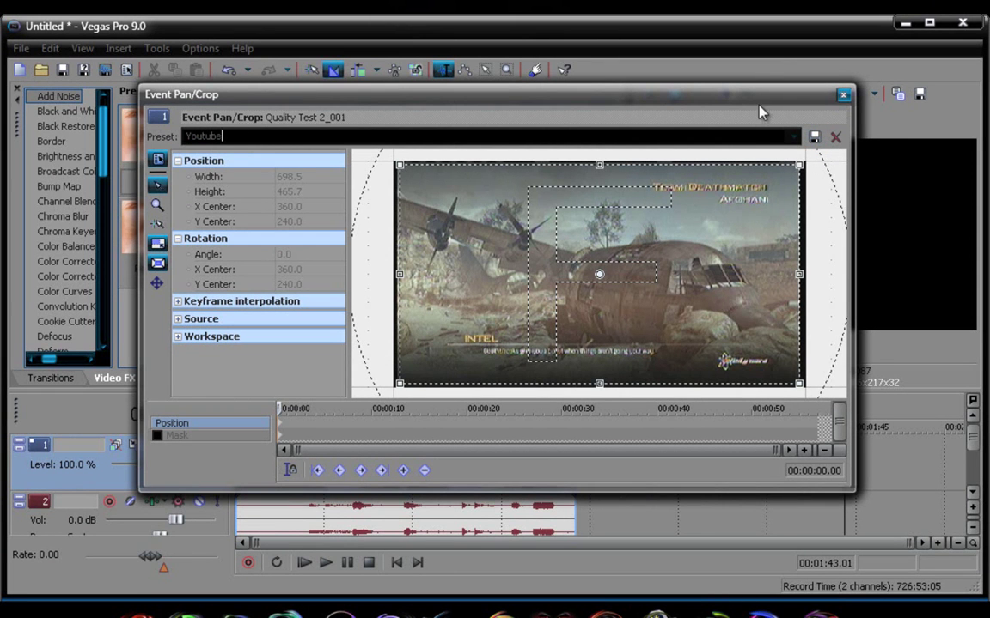
Close Pan/Crop, park playback near 00:00:04, and list Deform's presets down to Widescreen.
left_click(842, 95)
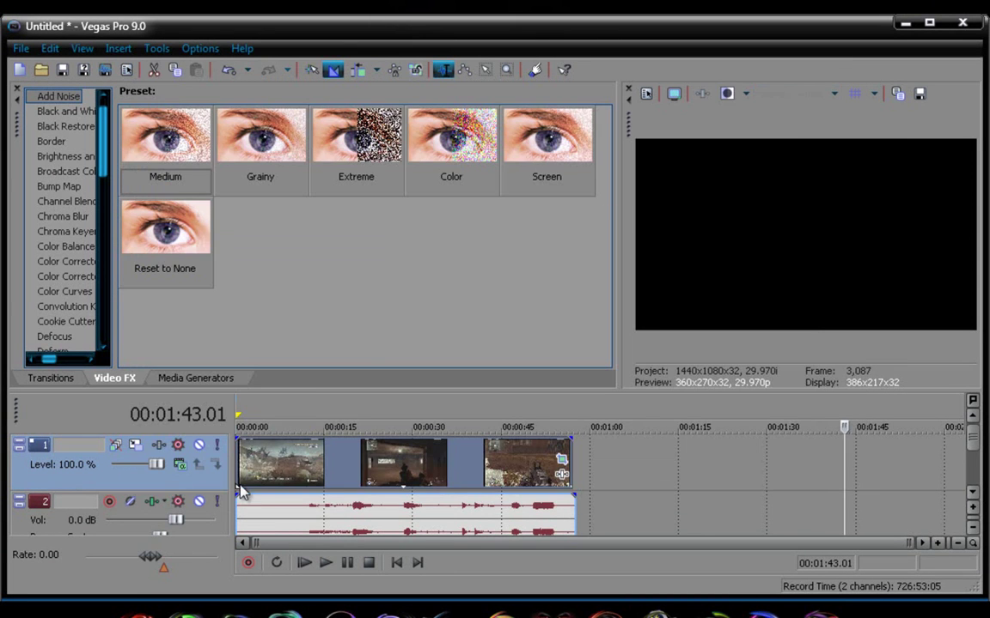
left_click(263, 472)
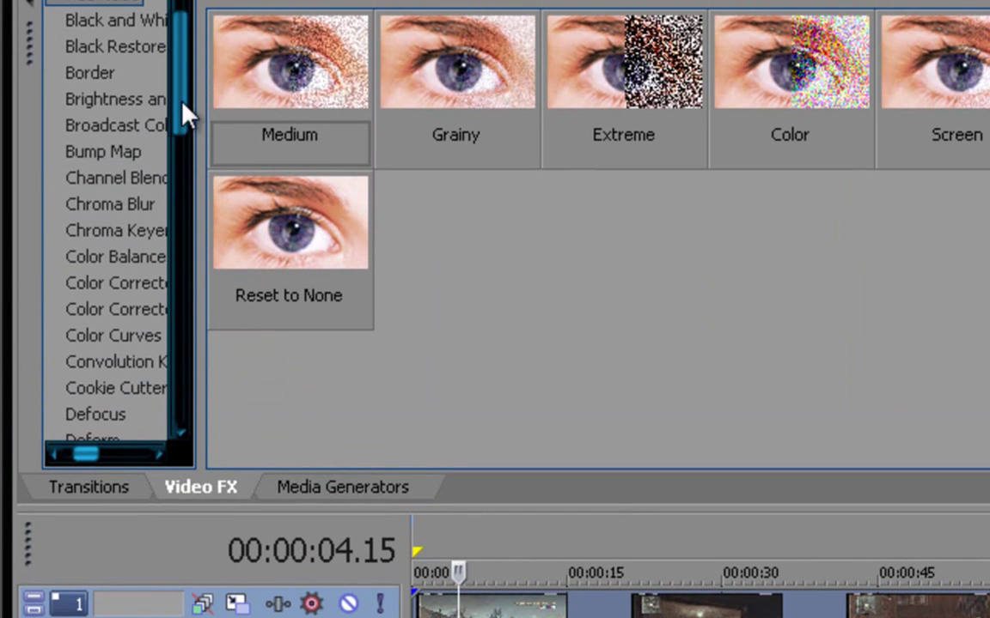
left_click_drag(182, 107, 183, 160)
left_click(101, 241)
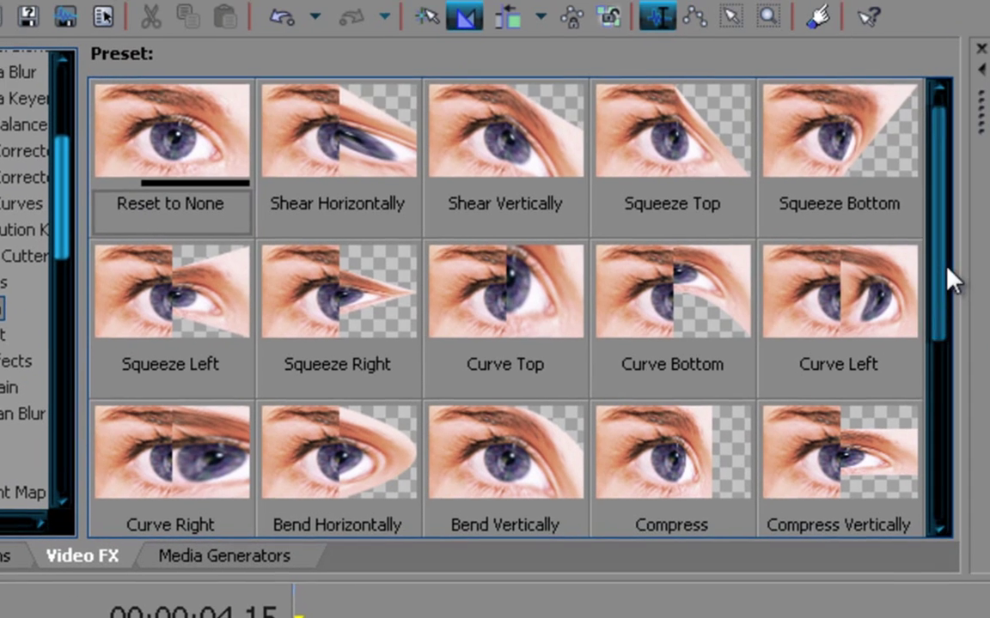
left_click_drag(947, 267, 925, 467)
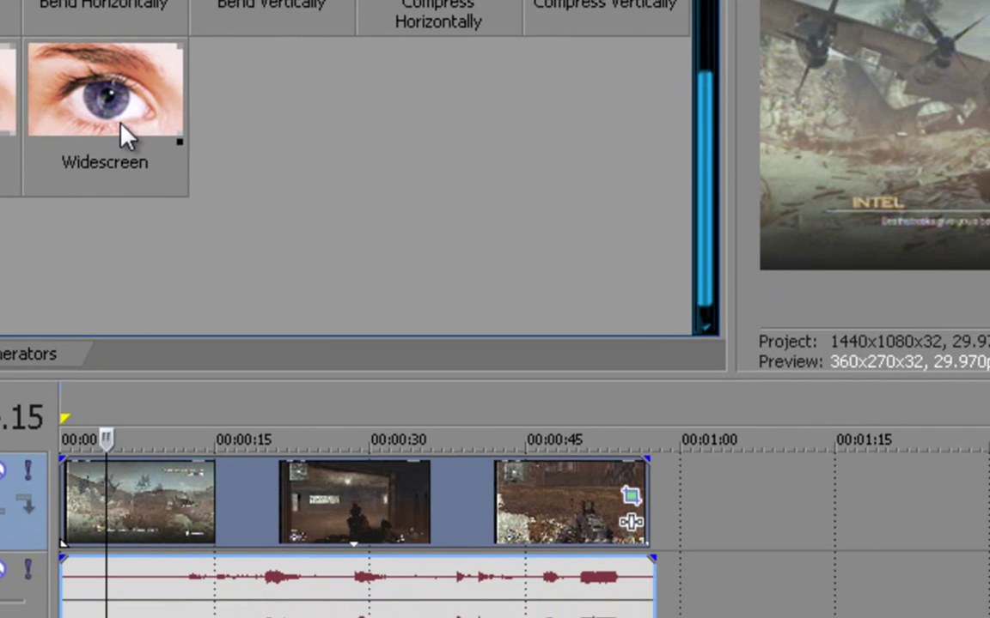
Drop Deform's Widescreen preset on Quality Test 2_001 and check Amount 0.115, squeeze 1.000.
left_click_drag(344, 347, 347, 364)
left_click_drag(115, 142, 318, 483)
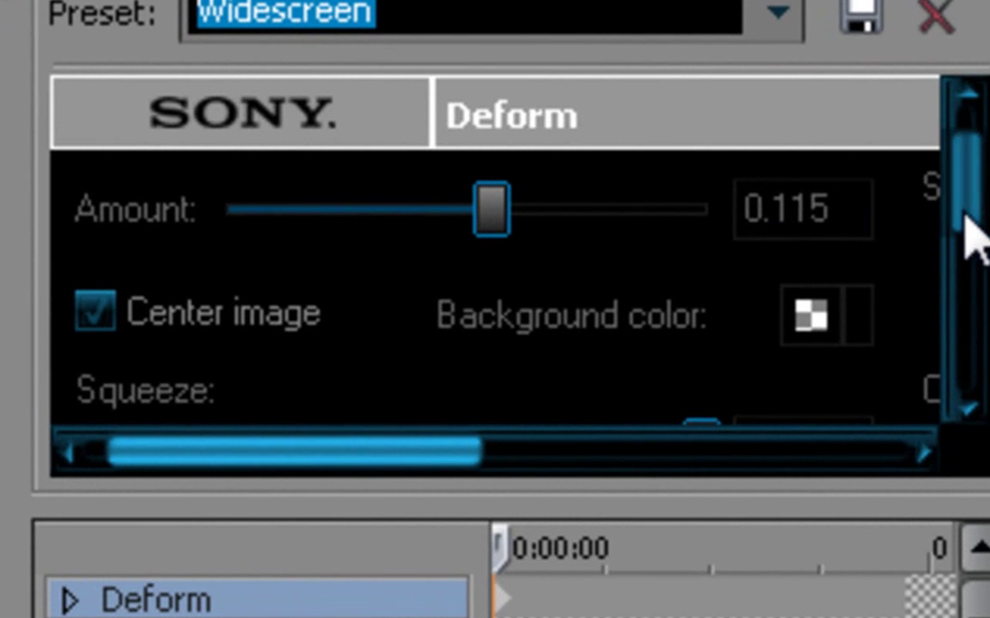
scroll(969, 249, "down", 1)
left_click_drag(969, 258, 967, 310)
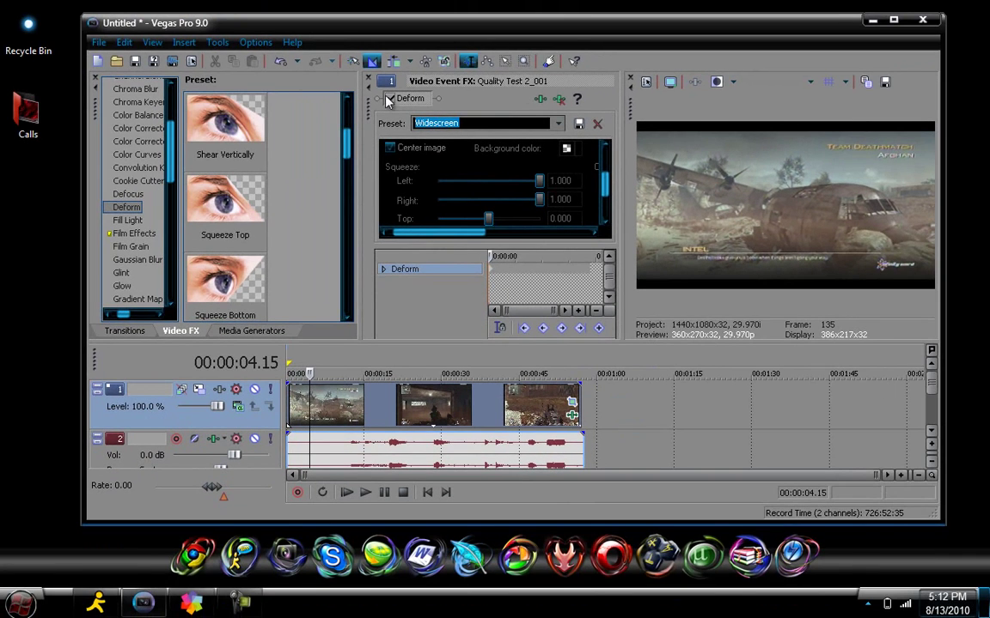
left_click(367, 80)
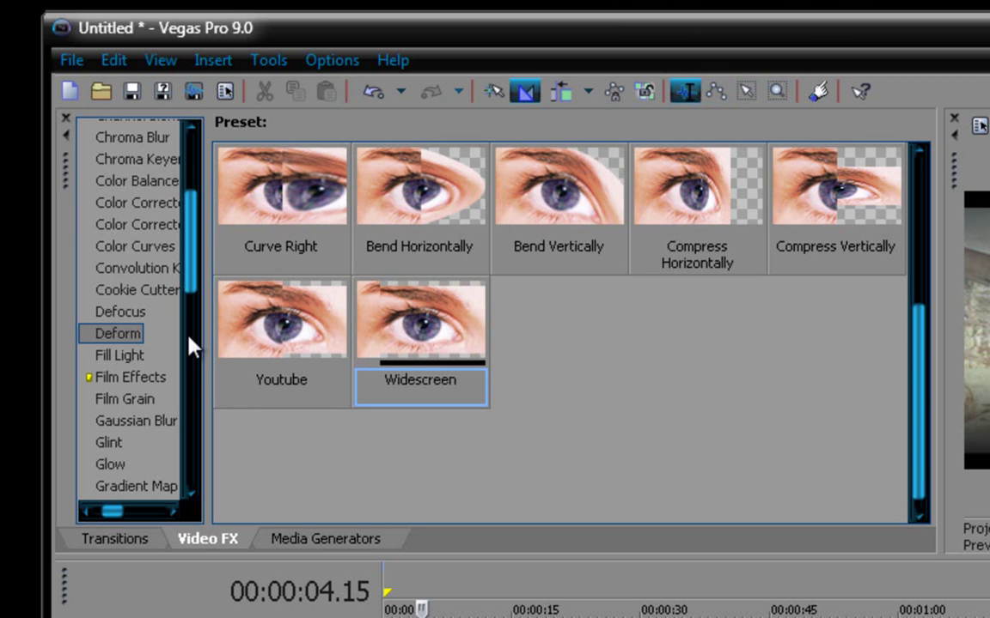
Drop Sharpen's Heavy preset (Amount 0.750) on the clip and close the Video Event FX window.
left_click_drag(190, 283, 216, 468)
left_click(137, 244)
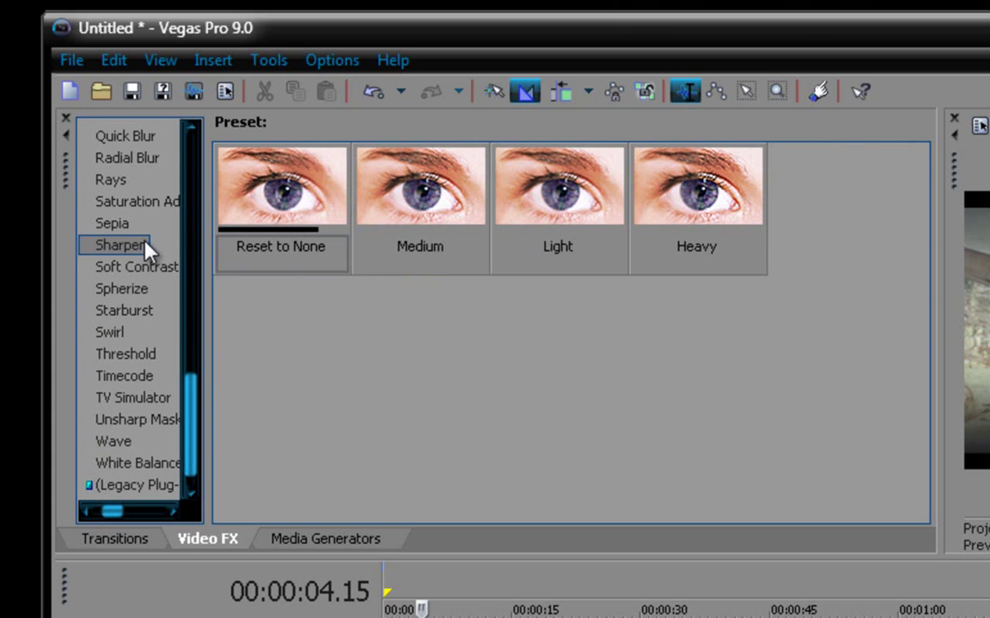
left_click_drag(653, 222, 636, 615)
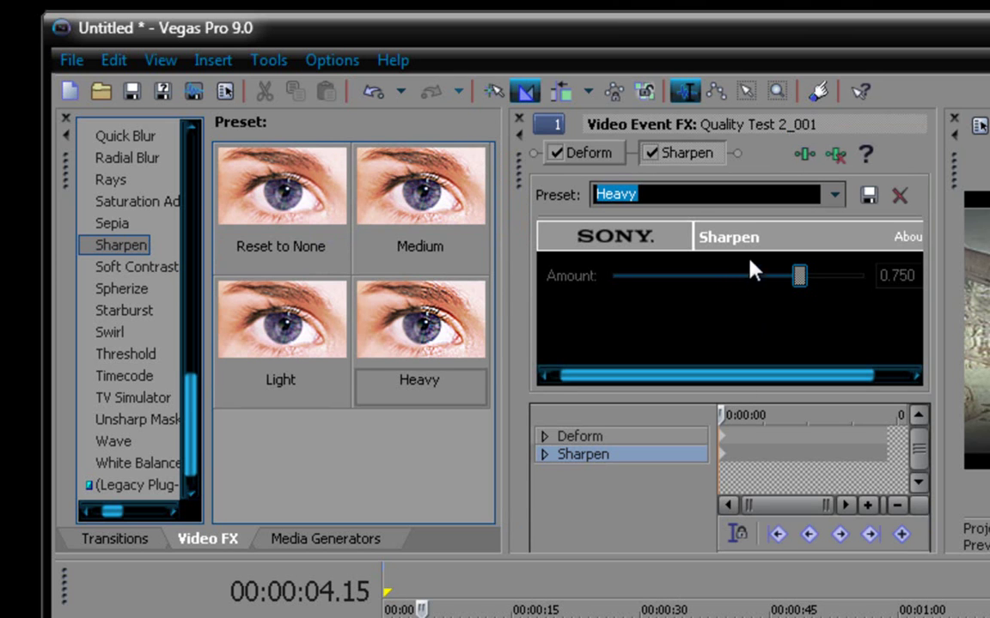
left_click(519, 120)
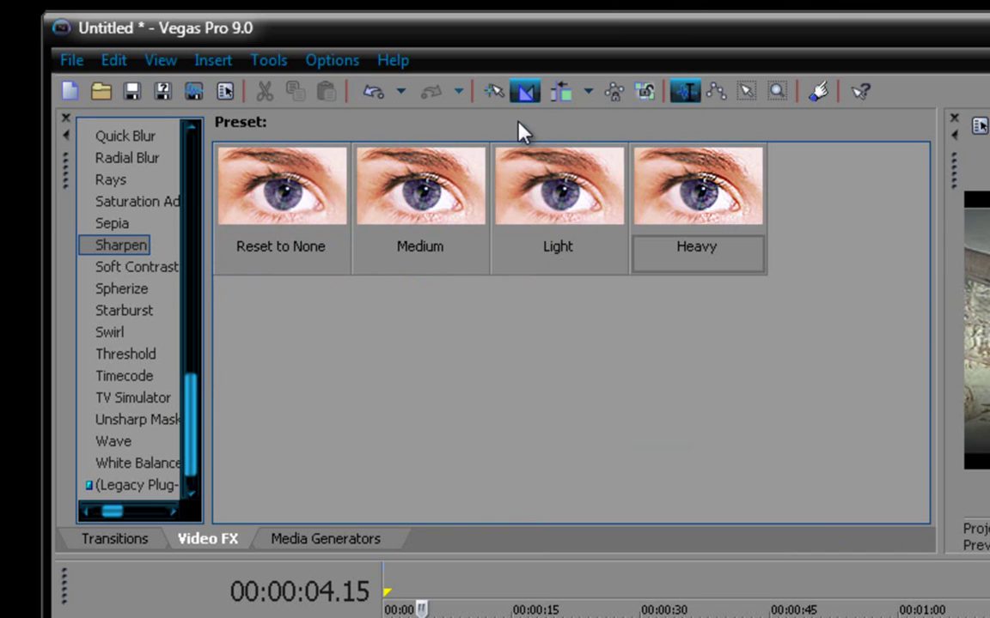
Apply Saturation Adjust's Quality Boost preset to the gameplay clip.
left_click(156, 203)
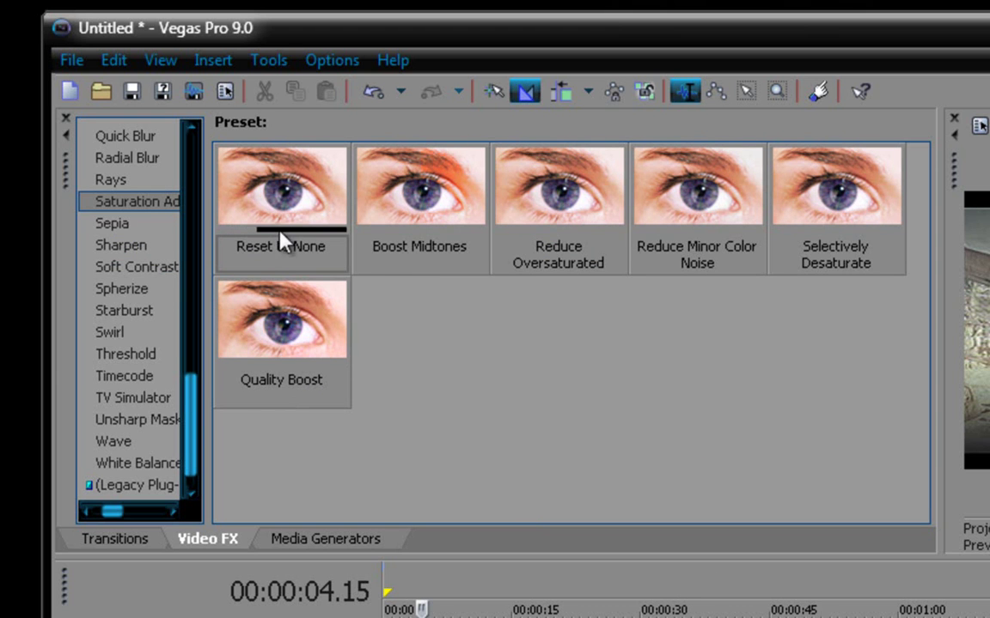
left_click_drag(288, 335, 322, 406)
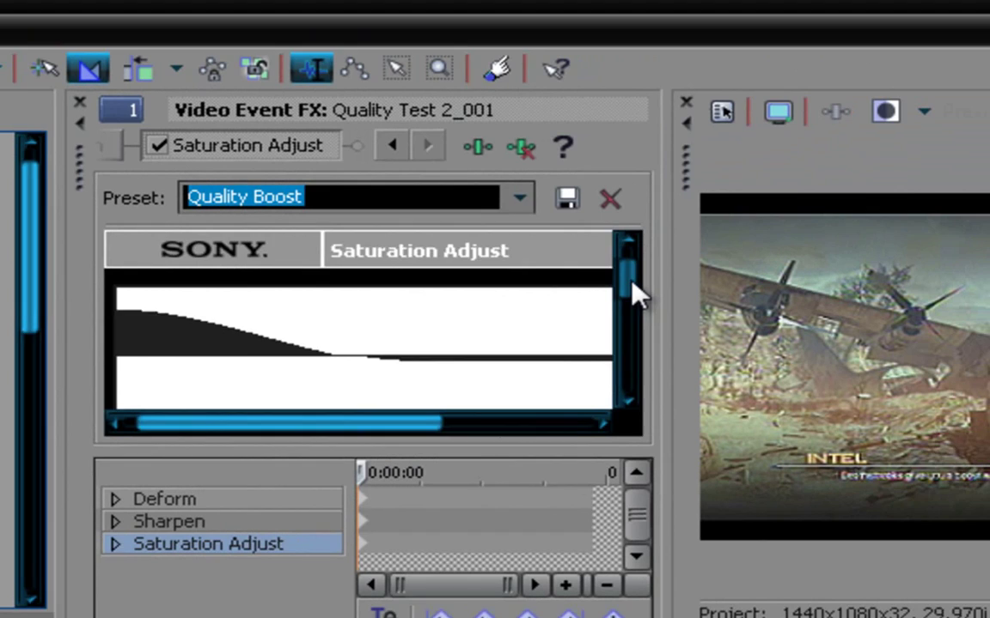
scroll(808, 214, "down", 3)
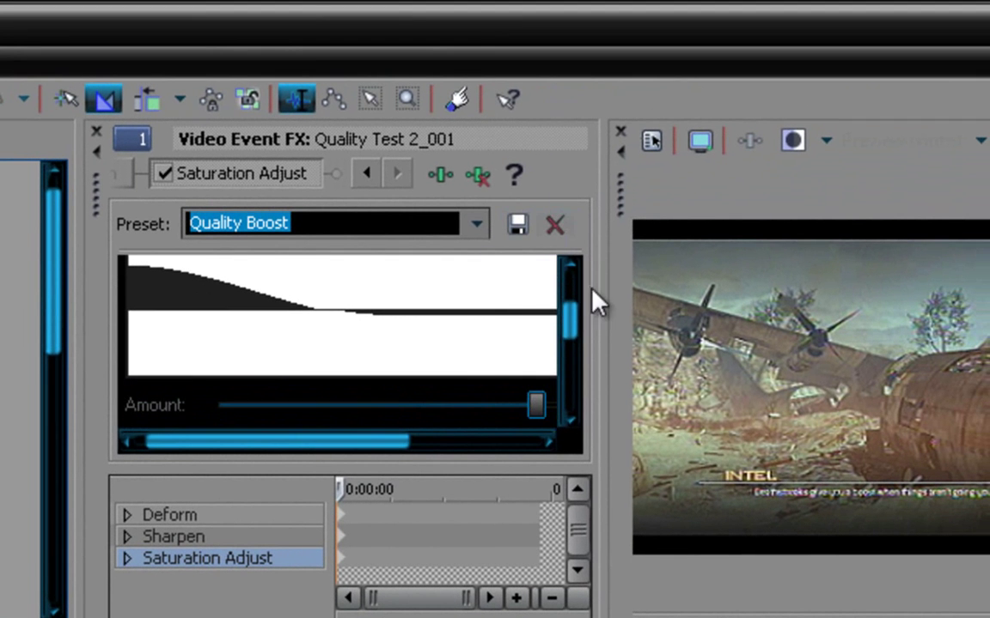
Check Quality Boost's values: Amount 0.8900, Center 1.0000, Spread -0.1120.
left_click_drag(574, 335, 577, 359)
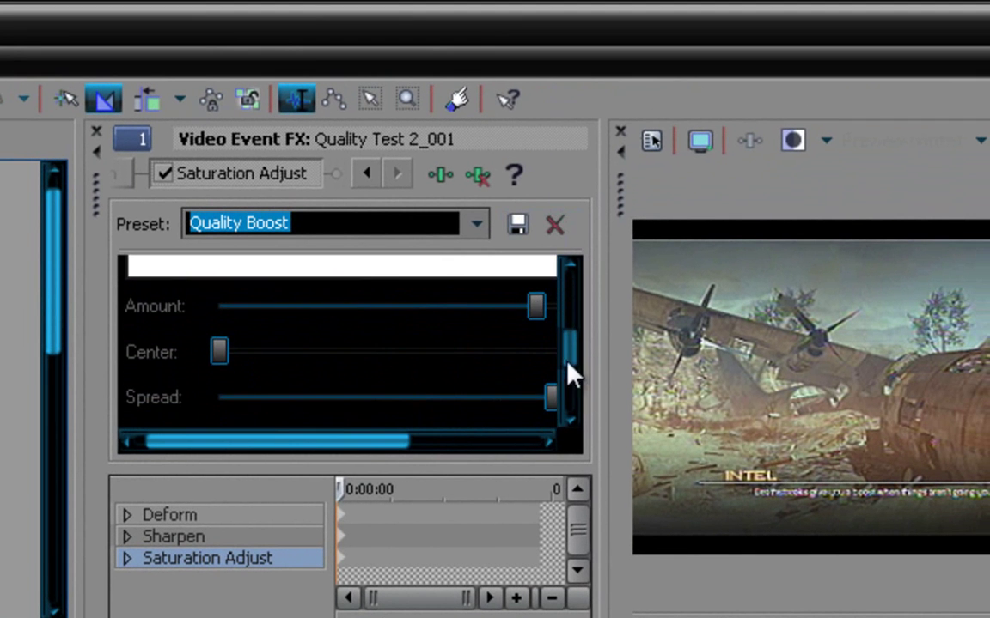
left_click_drag(399, 451, 533, 435)
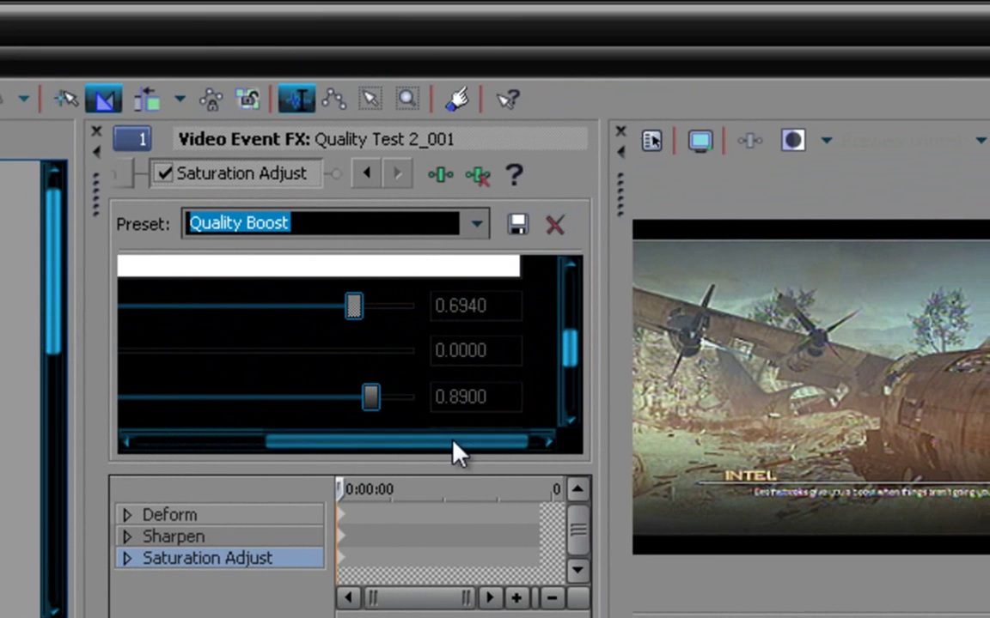
left_click_drag(446, 443, 303, 456)
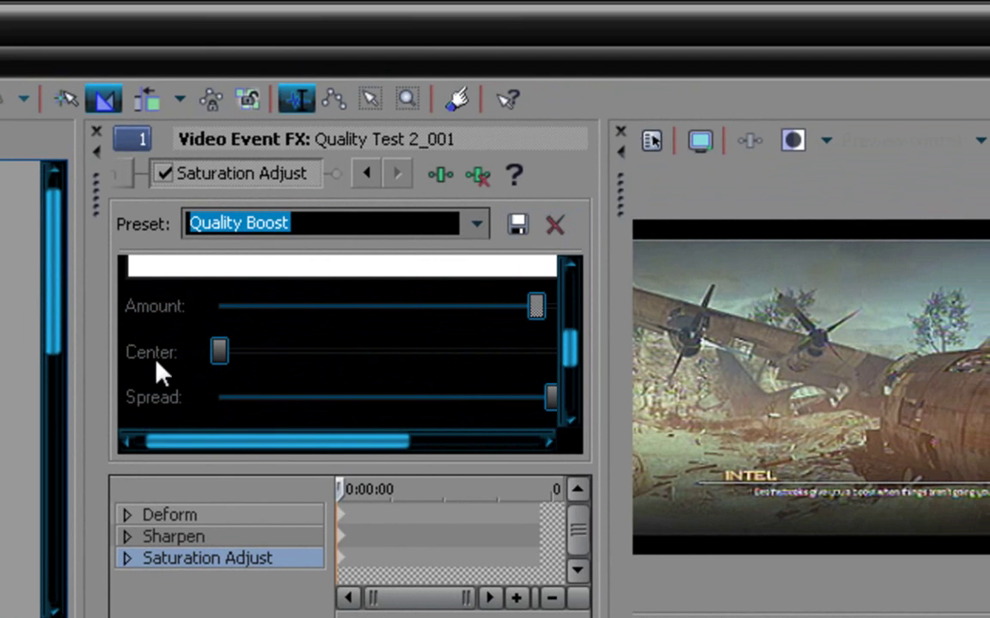
left_click_drag(219, 451, 344, 485)
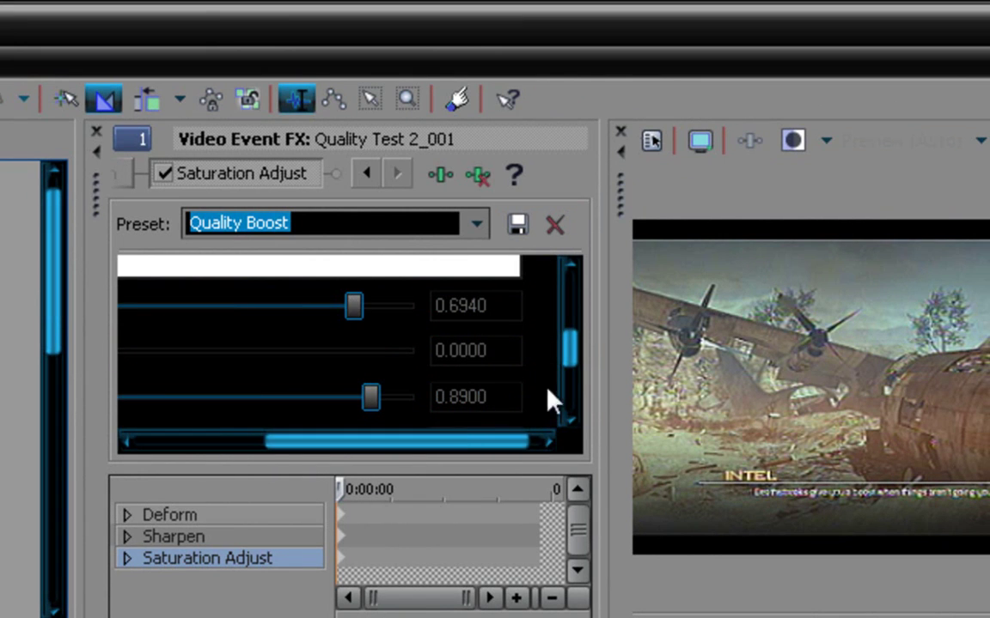
left_click_drag(579, 360, 574, 380)
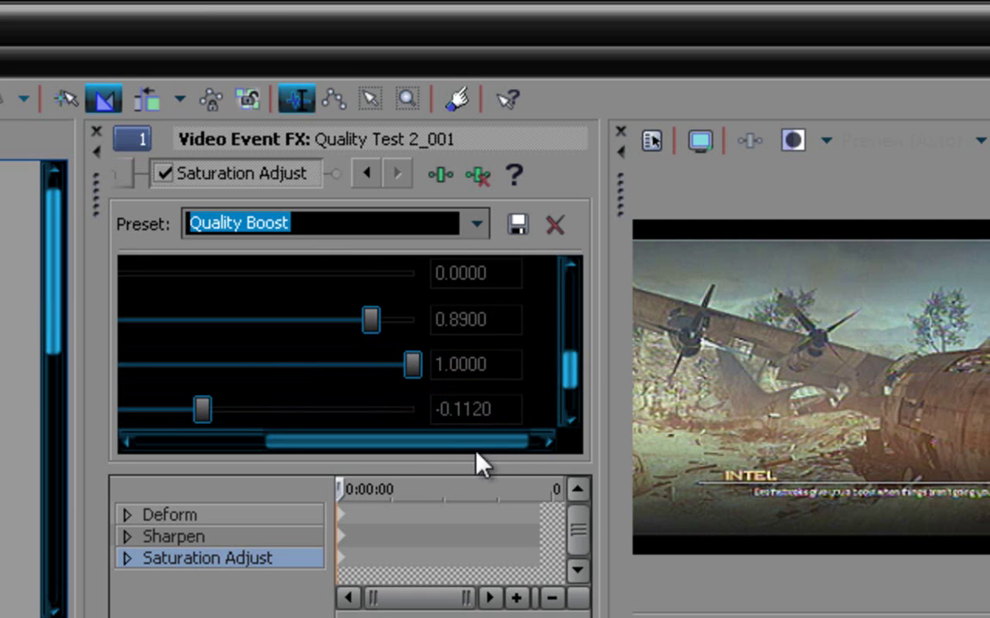
left_click_drag(471, 449, 389, 464)
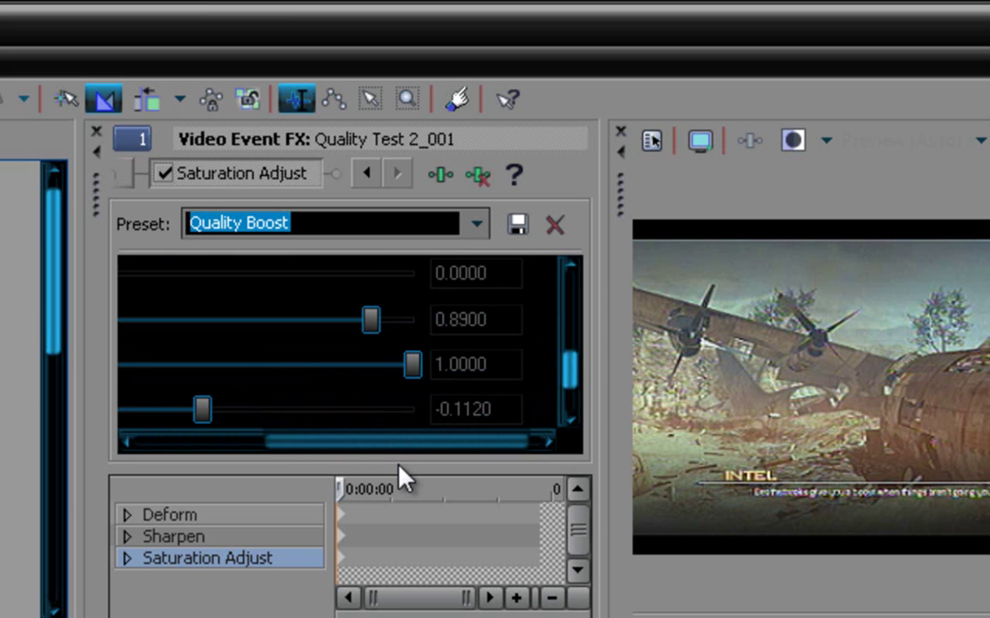
left_click_drag(569, 371, 573, 381)
left_click_drag(485, 427, 477, 470)
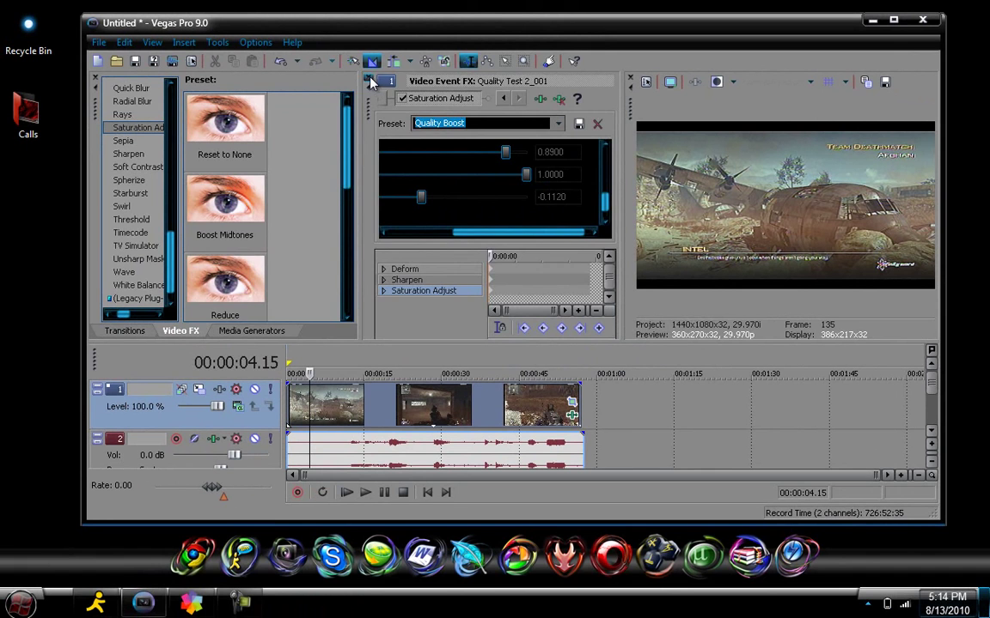
Close the Video Event FX window and preview frames in the first, middle and third clips.
left_click(371, 80)
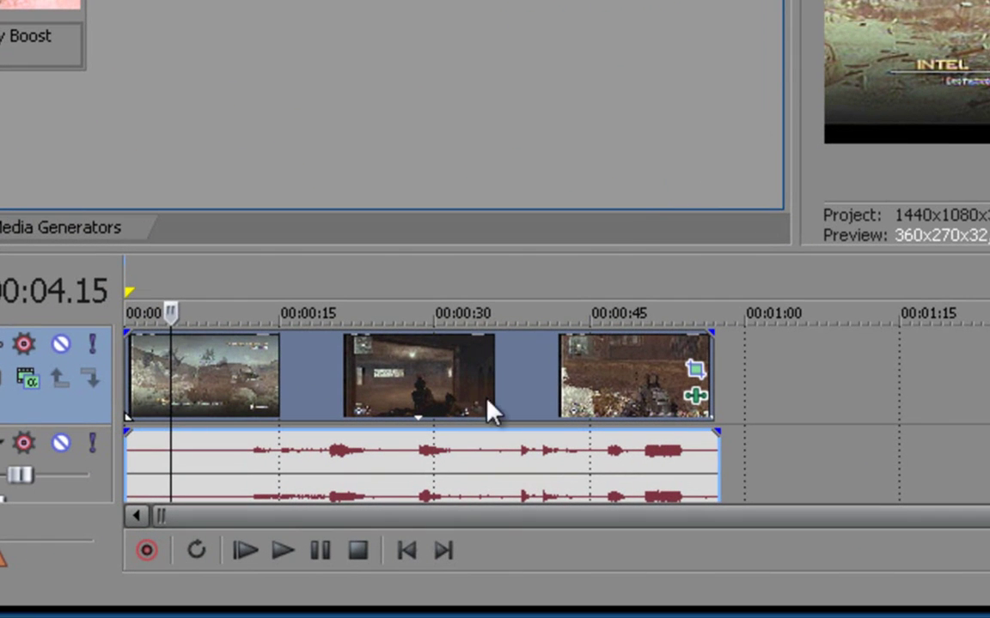
left_click(464, 409)
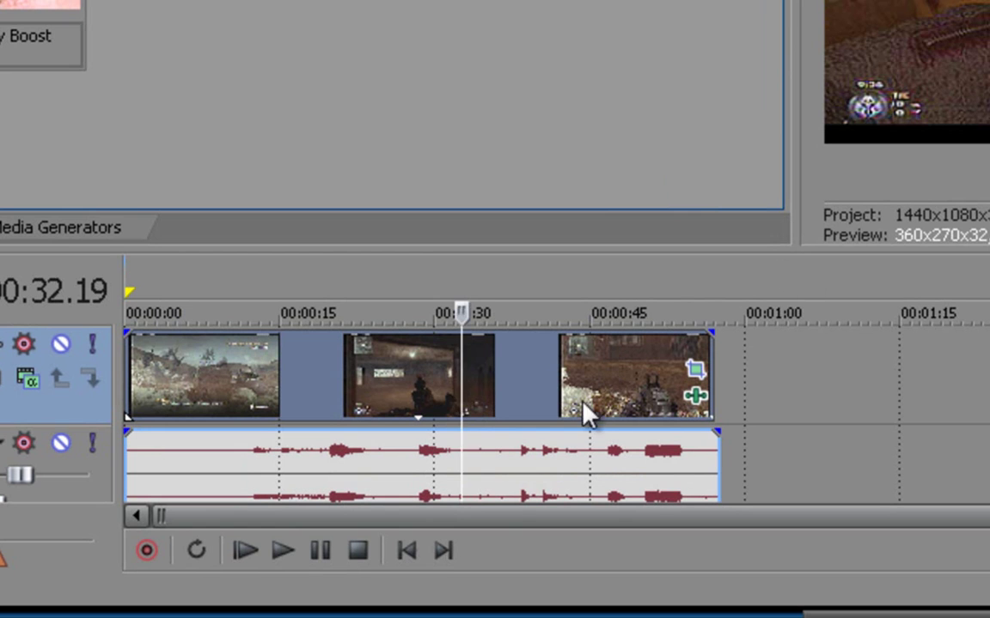
left_click(604, 387)
left_click(459, 387)
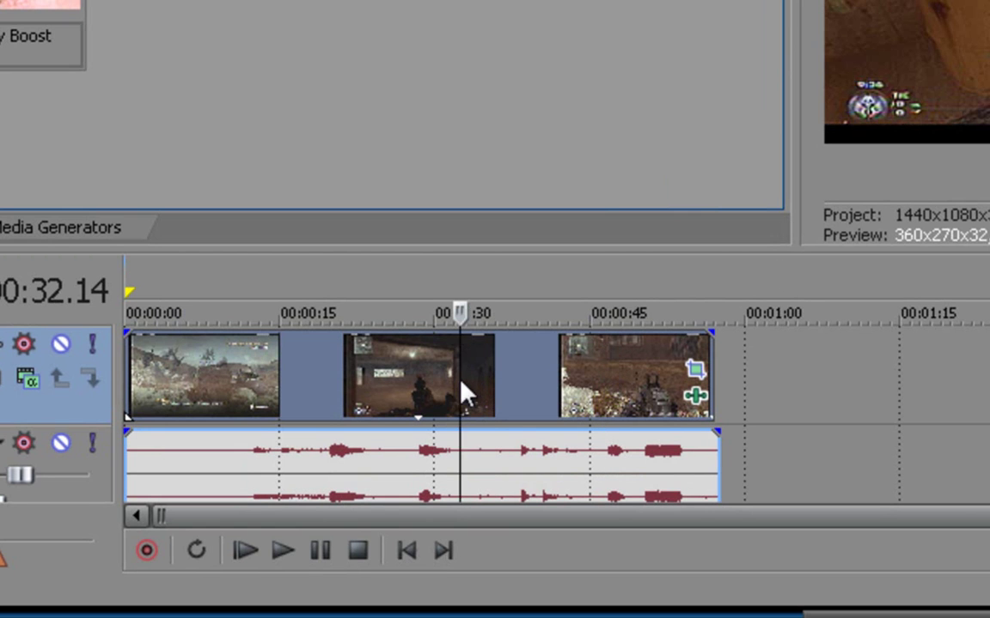
left_click(602, 395)
left_click(405, 391)
left_click(233, 391)
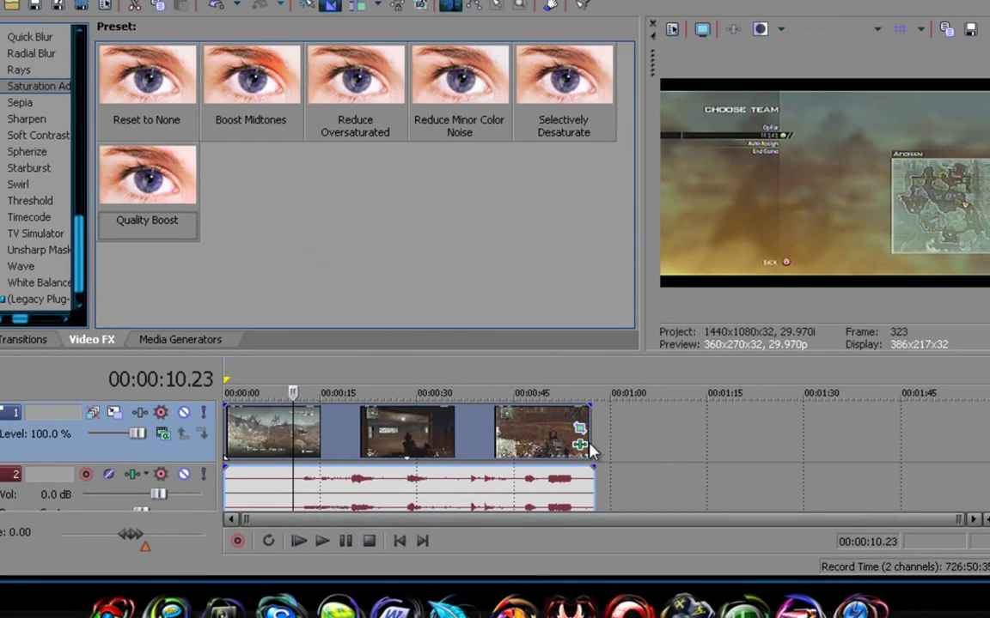
Return the playhead to the start of the project.
left_click(649, 375)
left_click(171, 375)
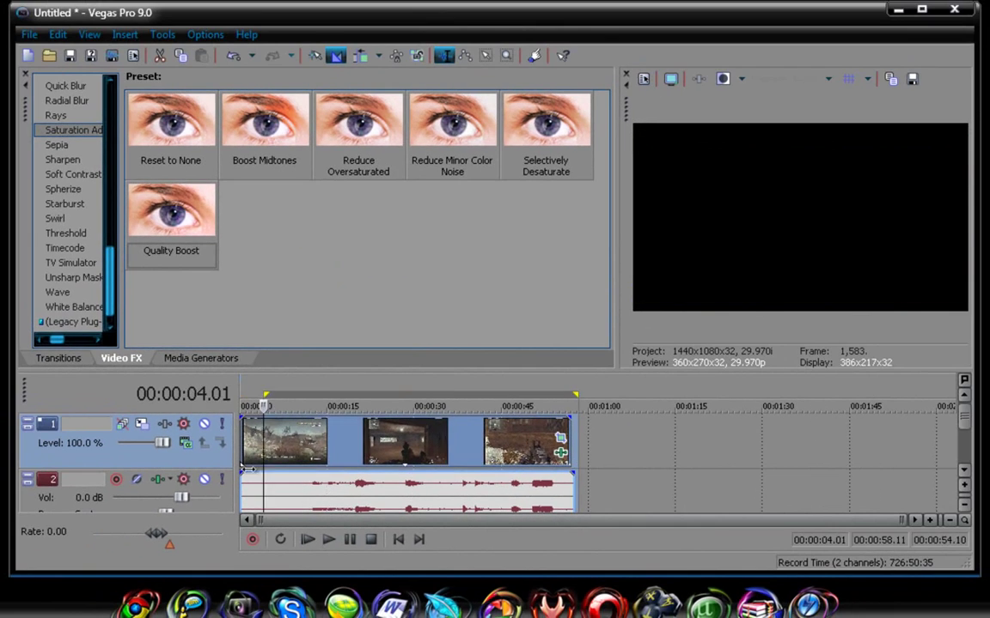
key("ctrl+Home")
Open Render As with Windows Media Video V11 output and the HD Quality template.
left_click(29, 34)
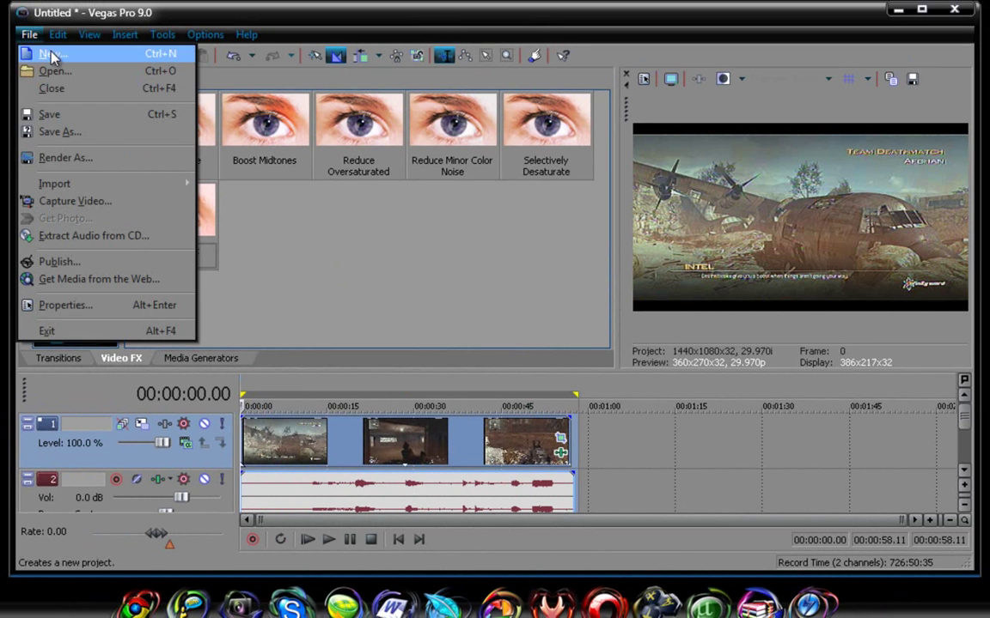
left_click(90, 155)
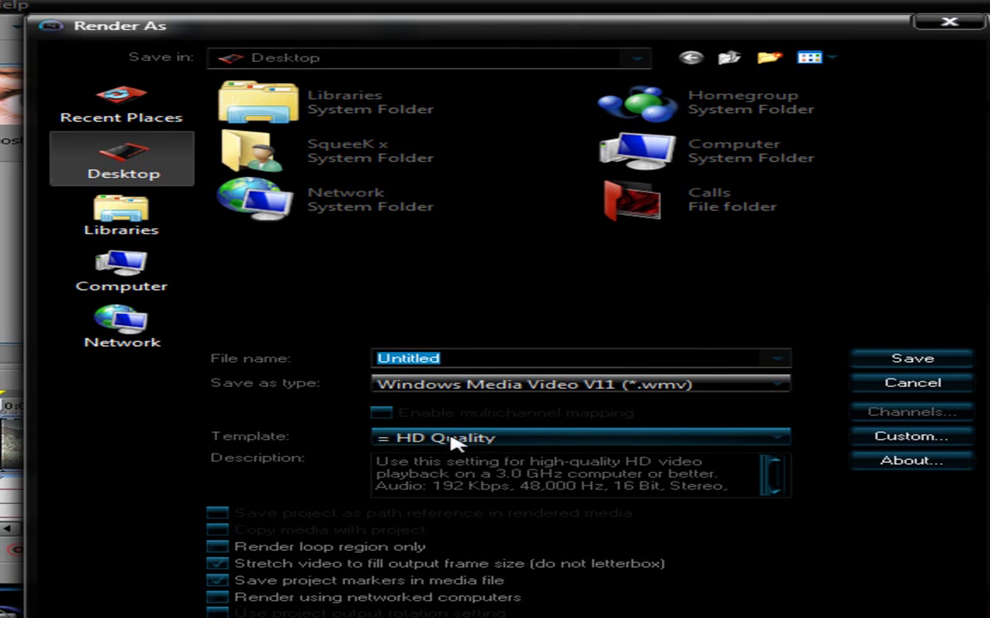
left_click(530, 441)
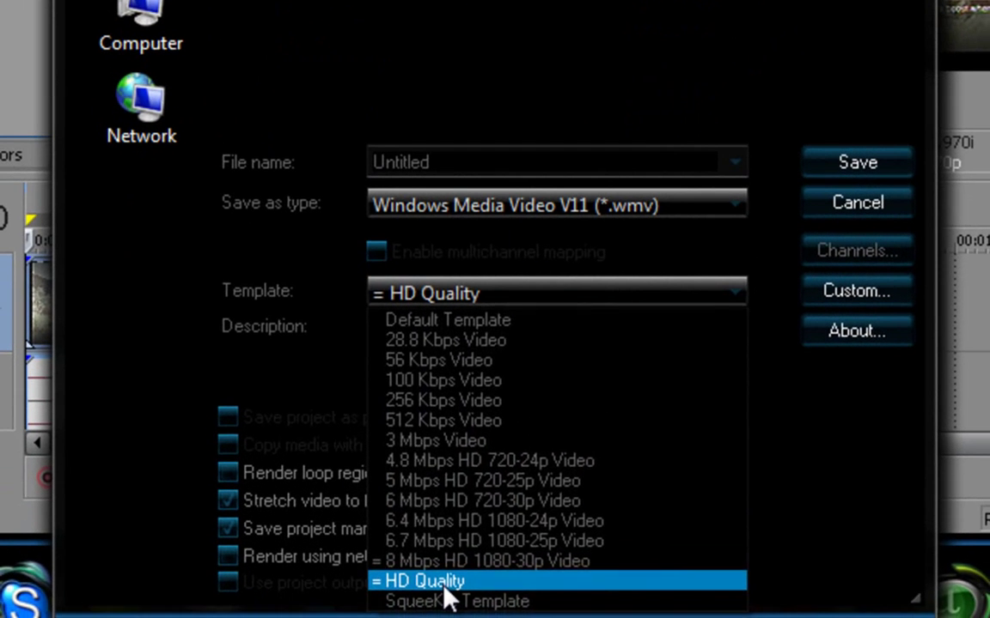
left_click(455, 612)
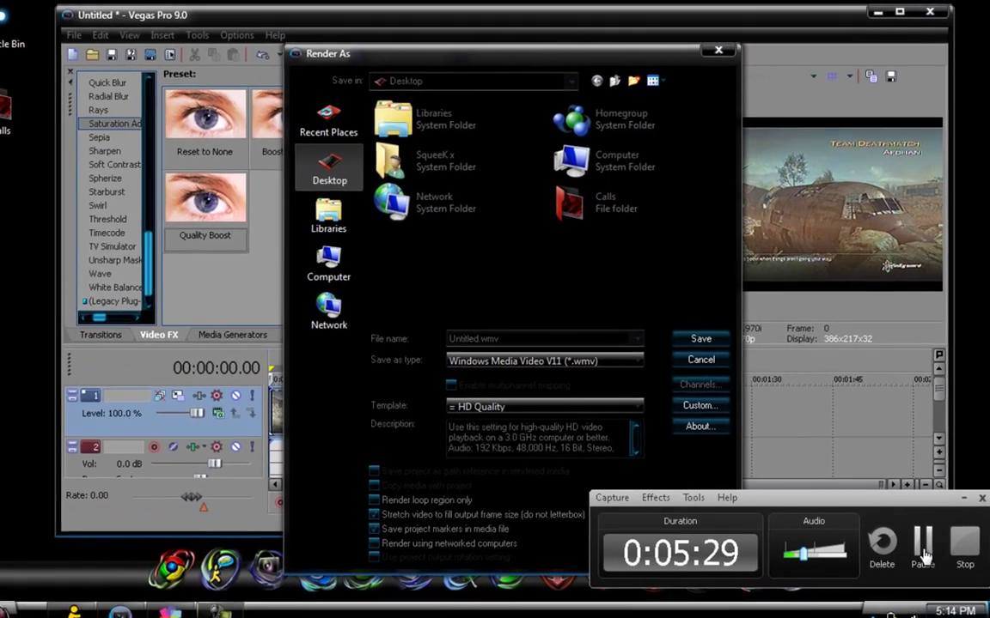
left_click(943, 590)
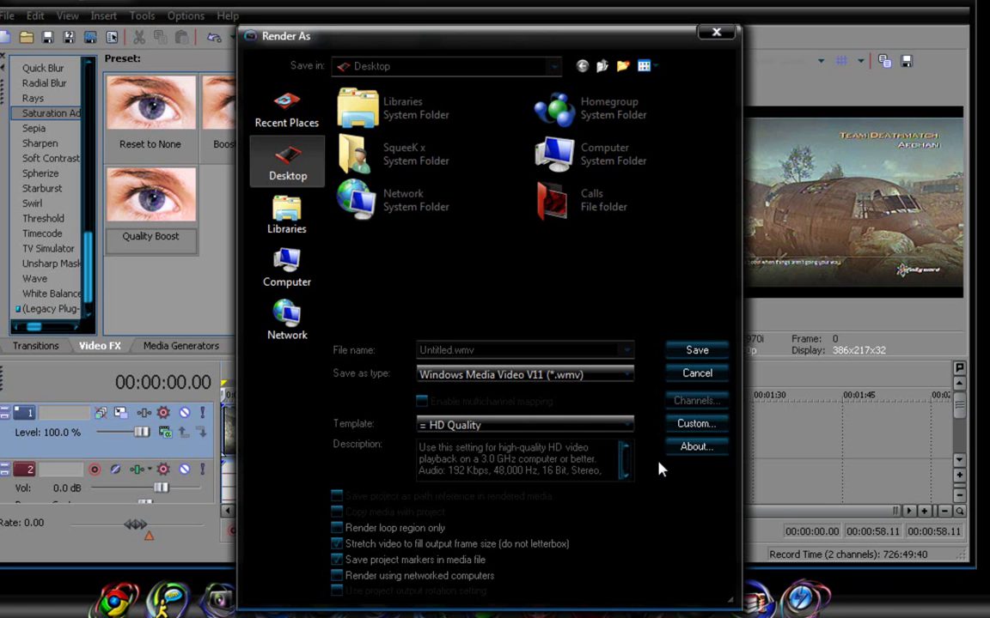
Confirm Untitled.wmv stays as Windows Media Video V11 with the HD Quality template.
left_click_drag(395, 49, 406, 57)
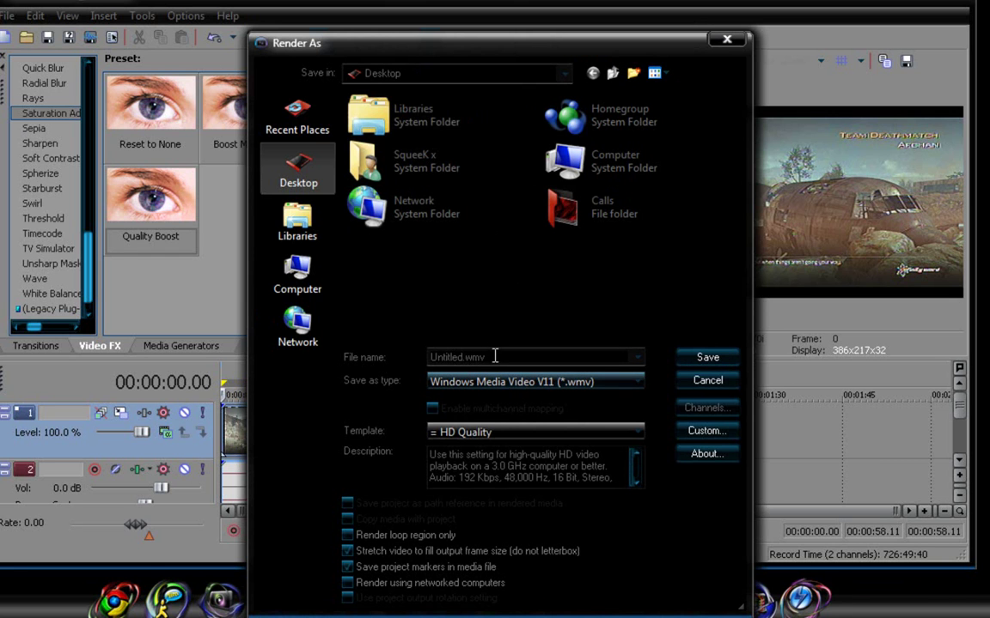
double_click(495, 357)
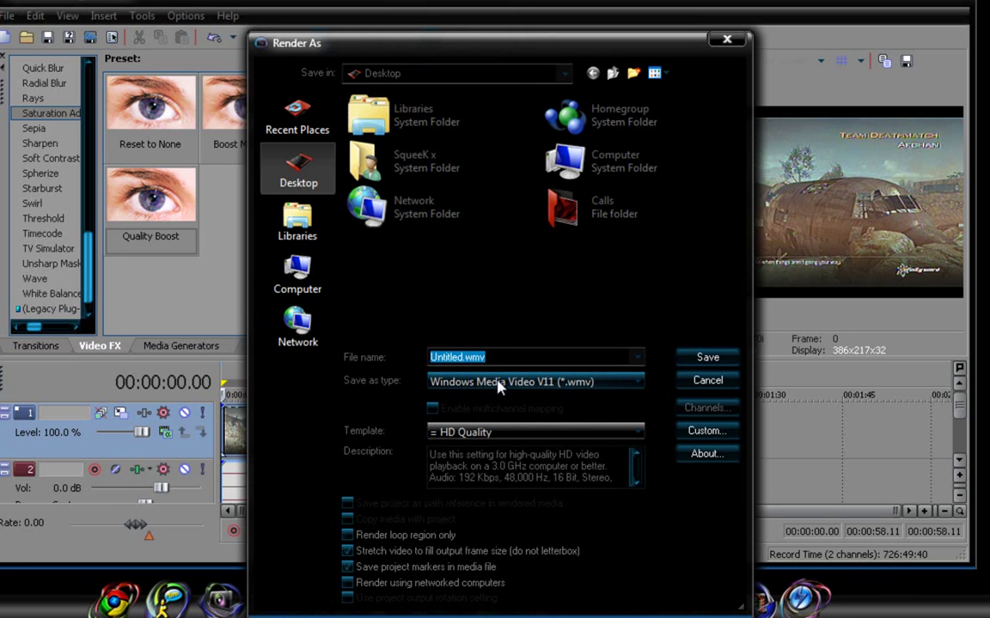
left_click(501, 389)
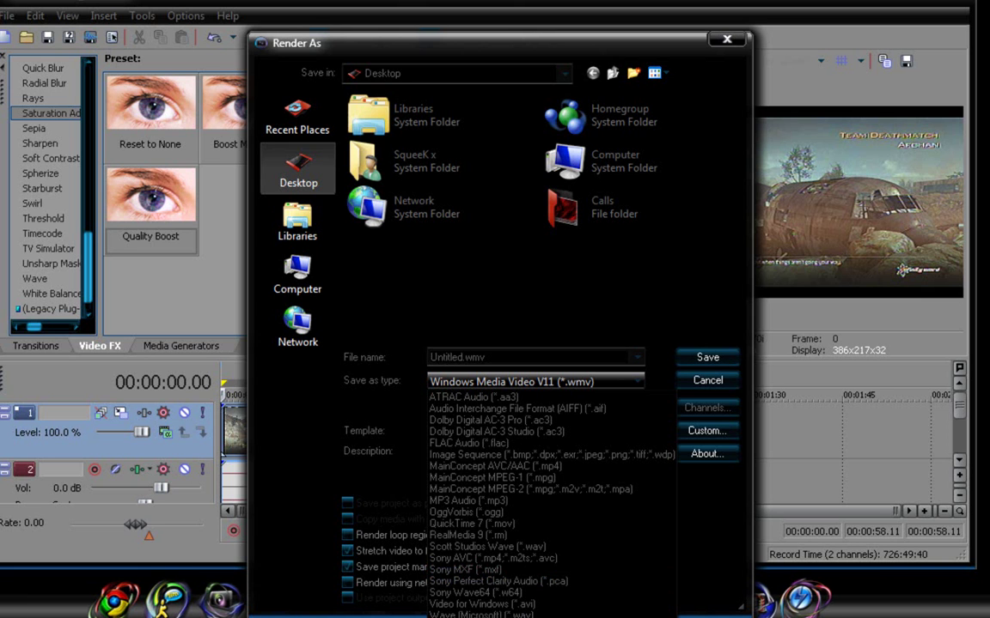
left_click(539, 385)
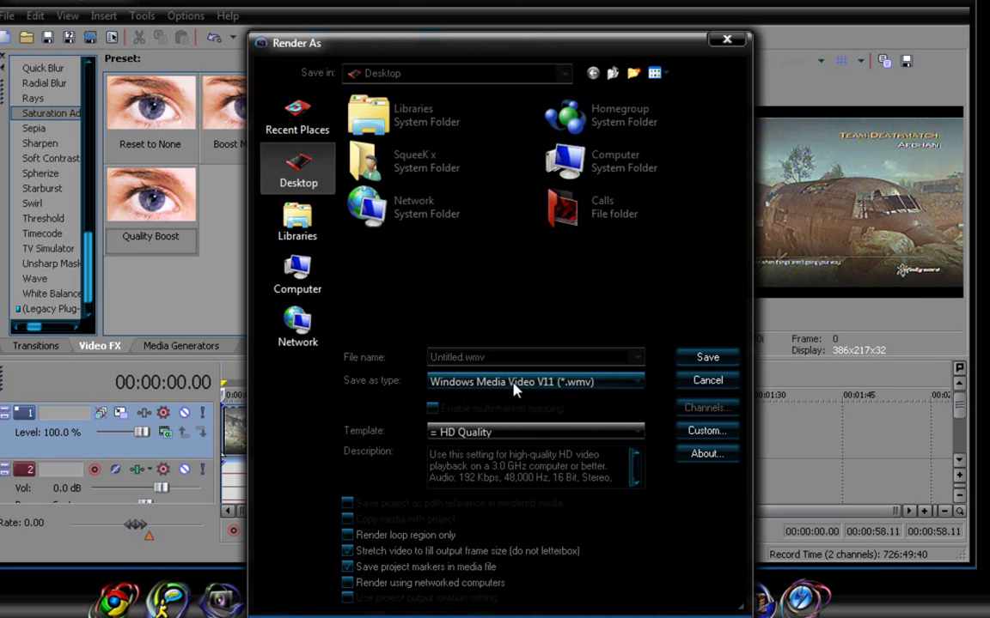
left_click(476, 438)
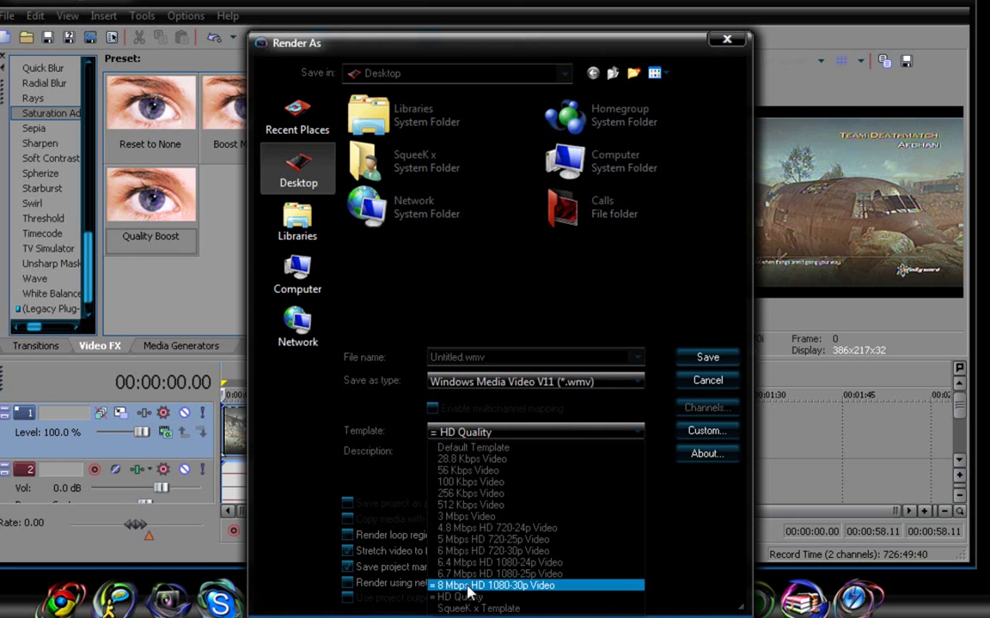
left_click(461, 597)
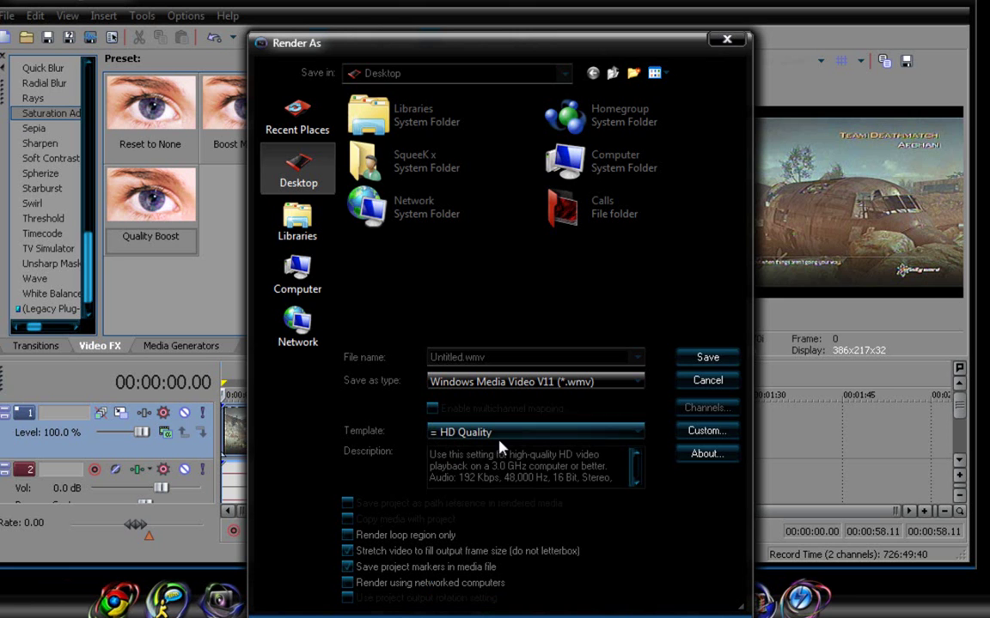
Open HD Quality's custom settings and view its video encoding: CBR, 1440x1080, 29.970 fps.
left_click(700, 433)
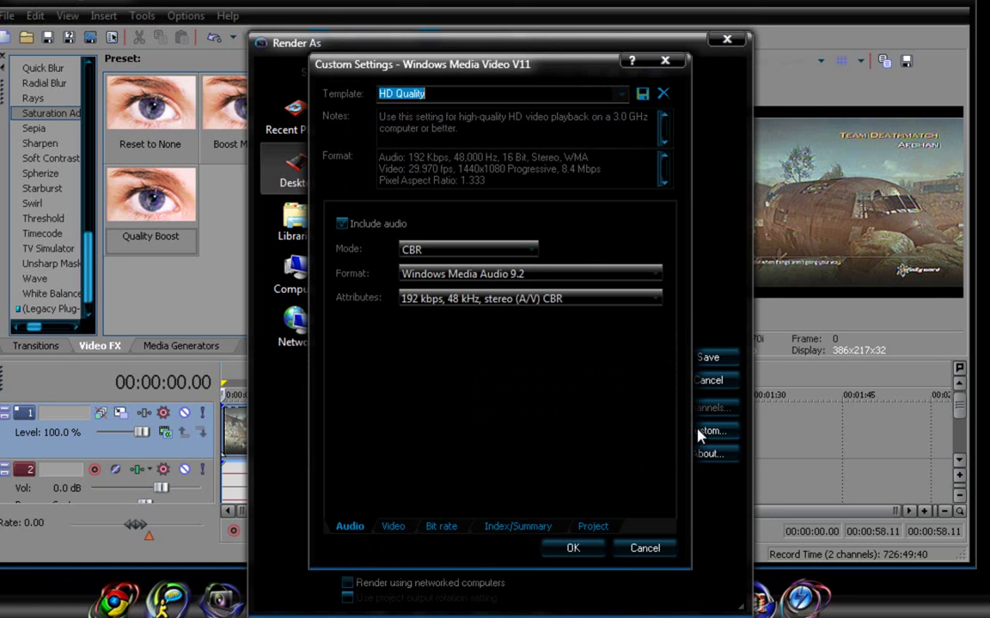
left_click_drag(487, 65, 387, 103)
left_click(447, 101)
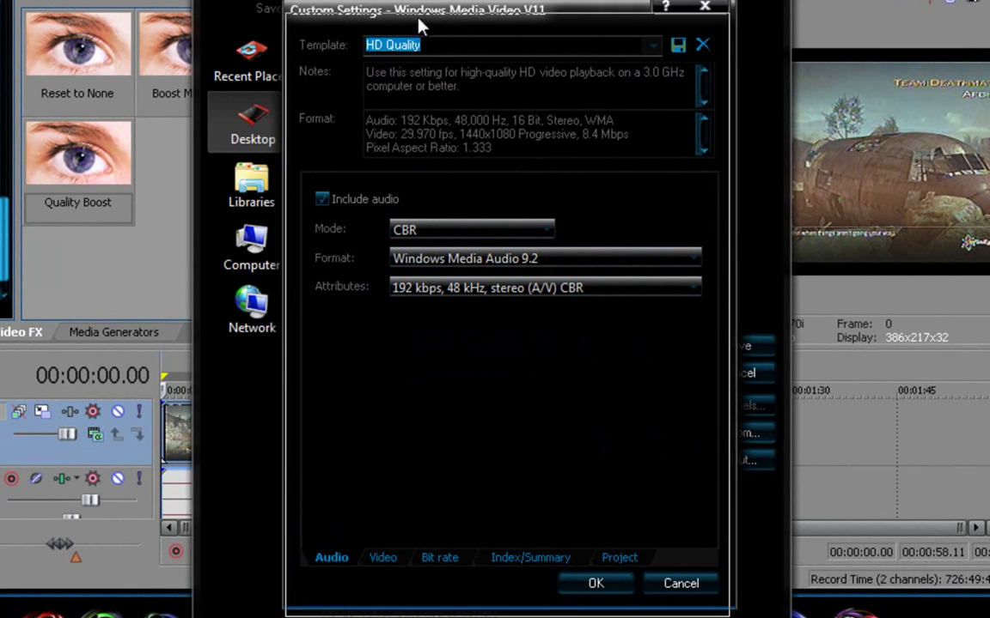
left_click_drag(404, 20, 375, 35)
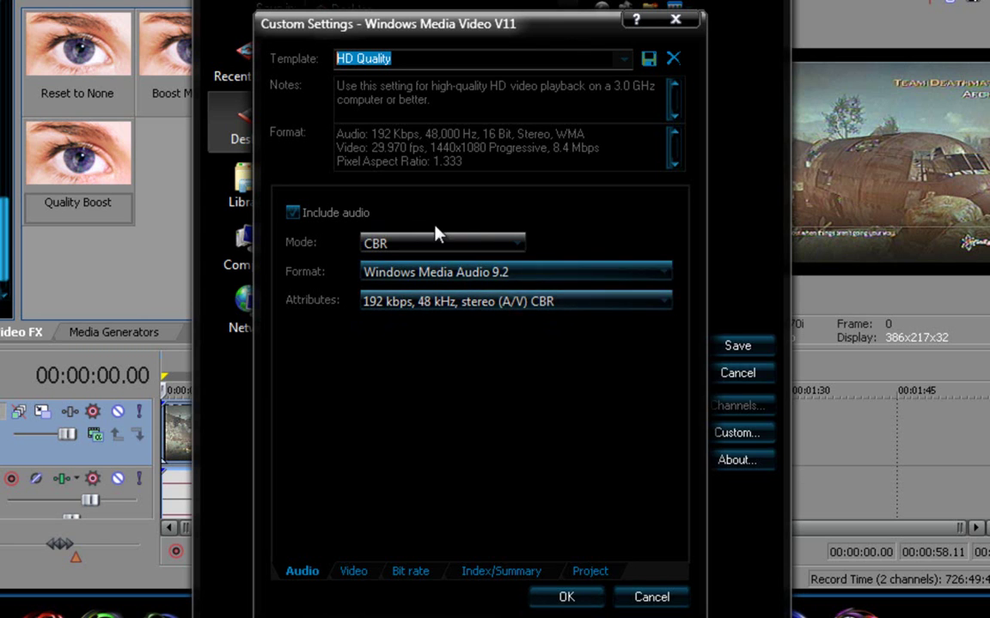
left_click(353, 572)
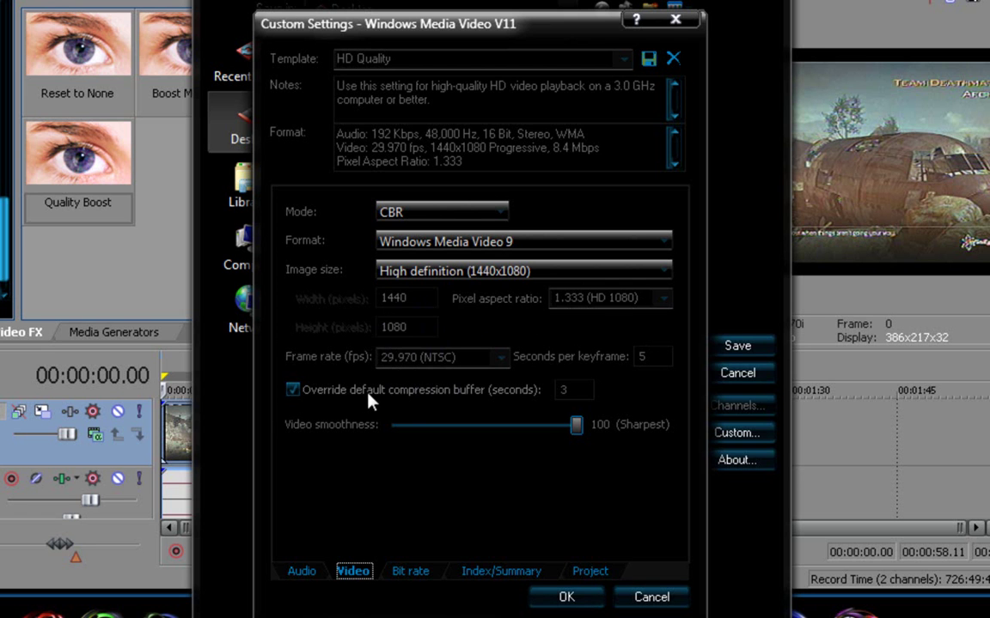
double_click(564, 389)
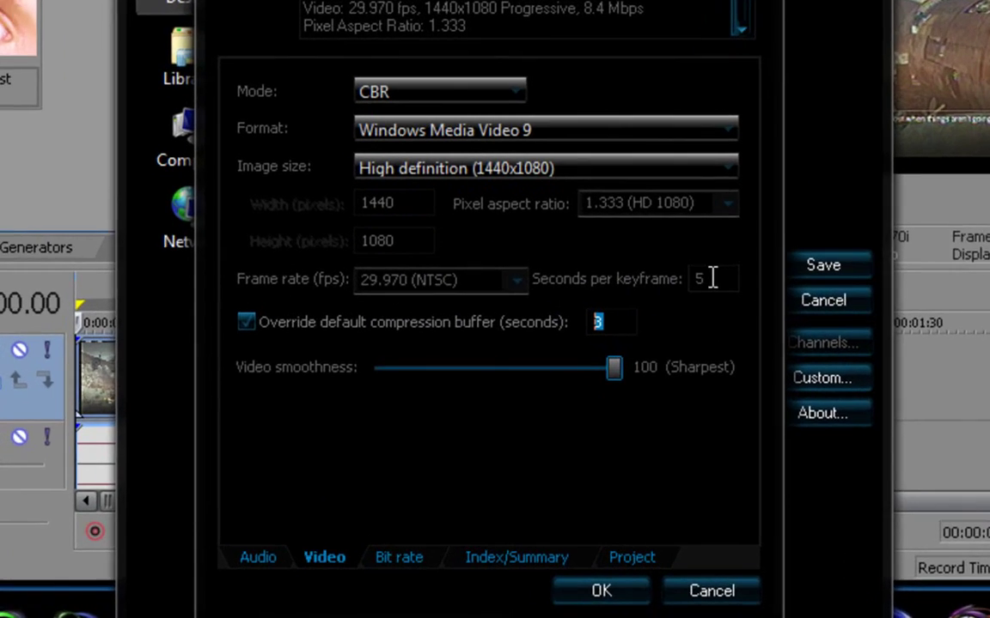
double_click(643, 355)
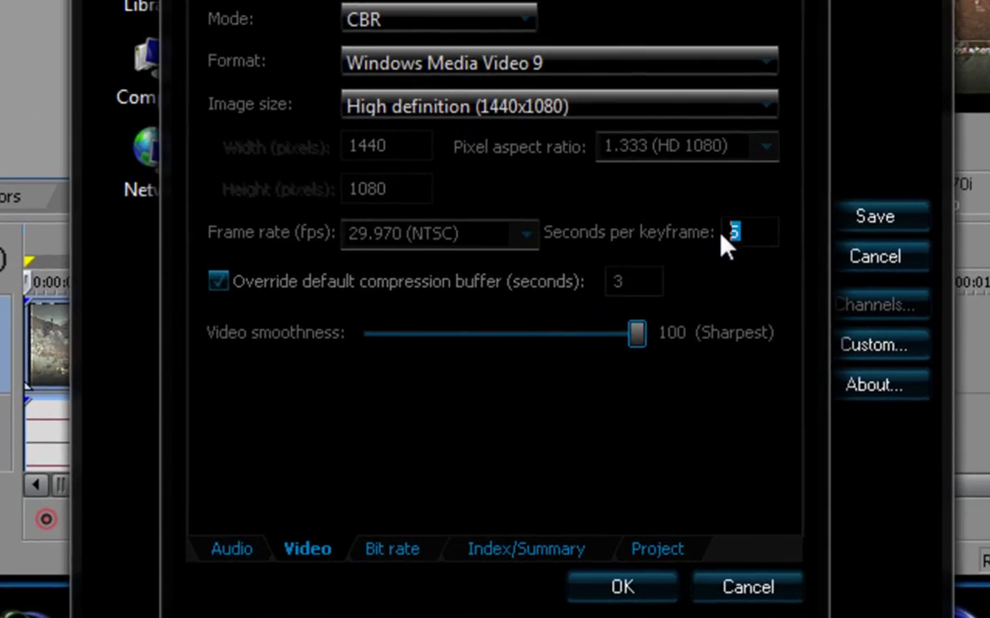
left_click(636, 336)
left_click_drag(637, 340, 720, 348)
Review the Bit rate and Project pages, keeping video rendering quality at Best.
left_click(395, 549)
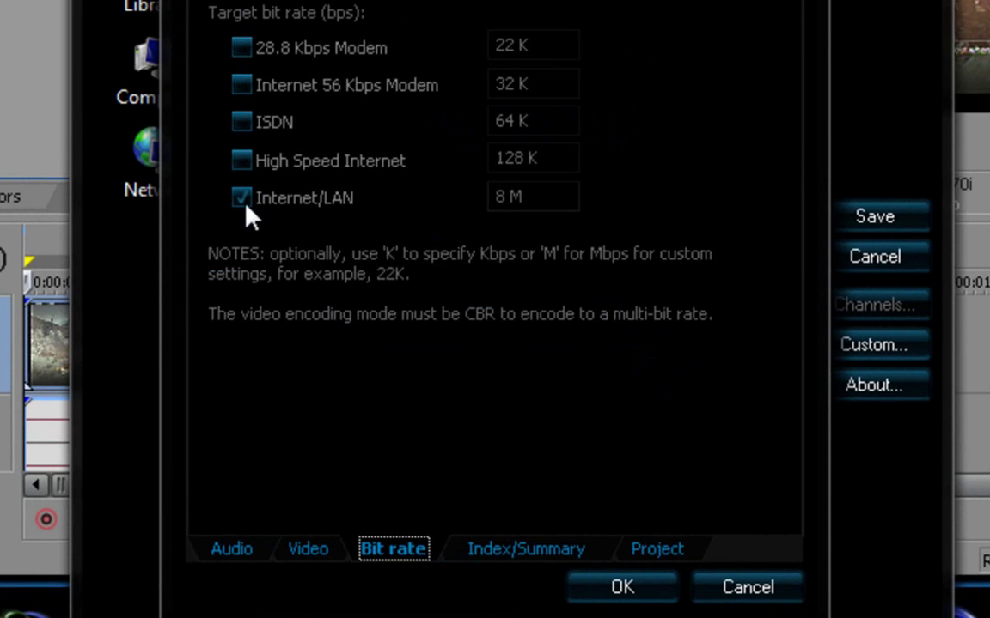
left_click_drag(496, 197, 503, 196)
left_click(681, 554)
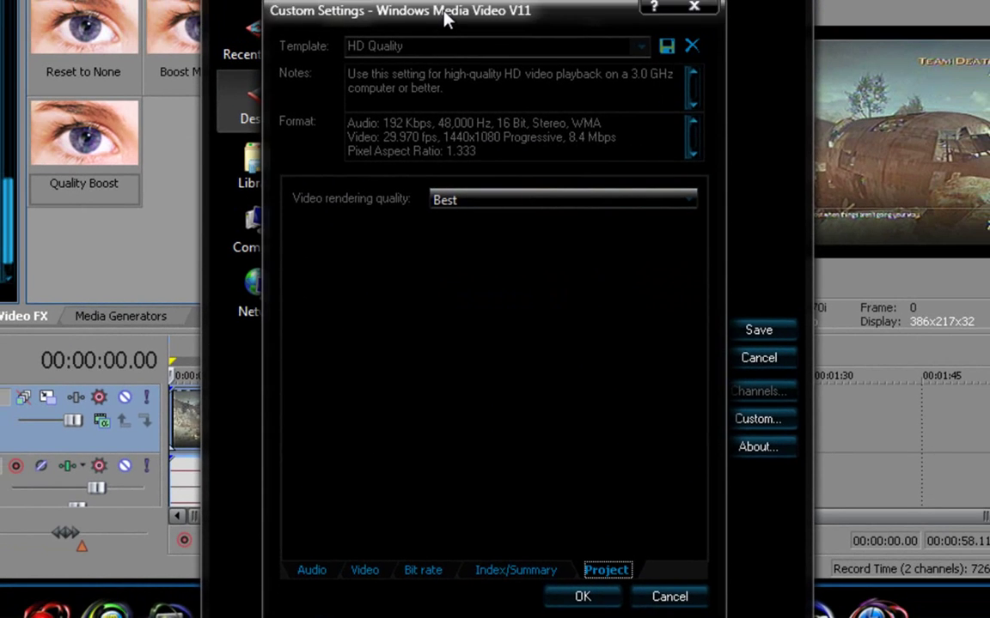
left_click(484, 207)
left_click(469, 275)
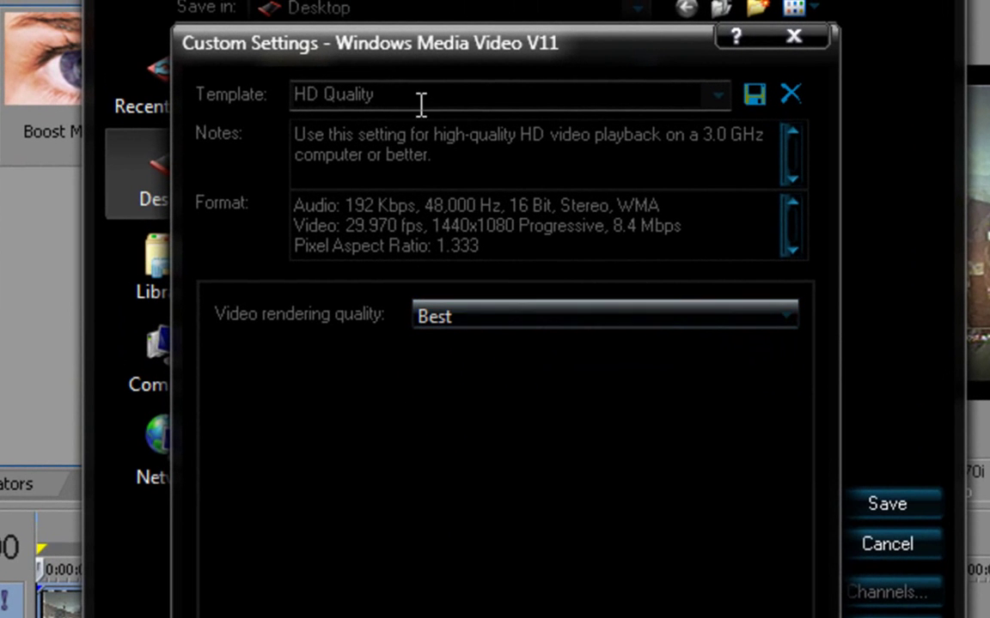
left_click(421, 103)
left_click(449, 155)
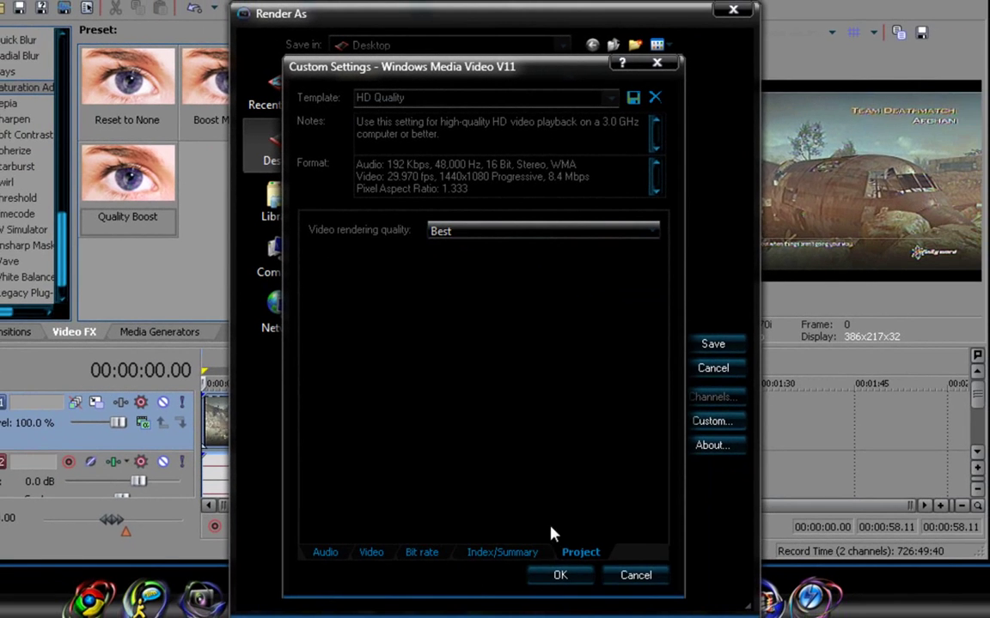
Cancel both the Custom Settings and Render As dialogs without rendering.
left_click(636, 575)
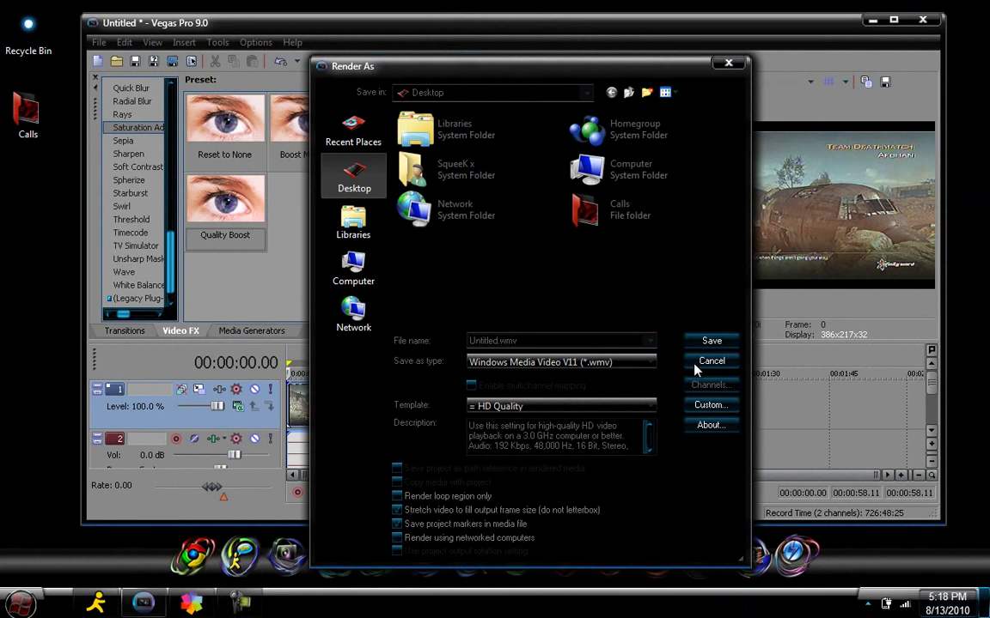
left_click(706, 362)
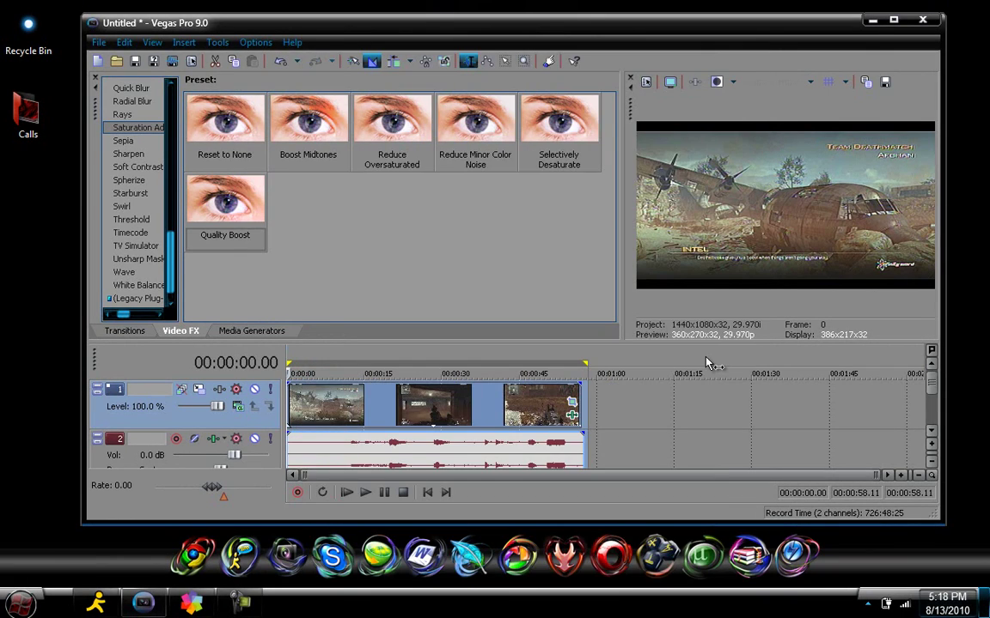